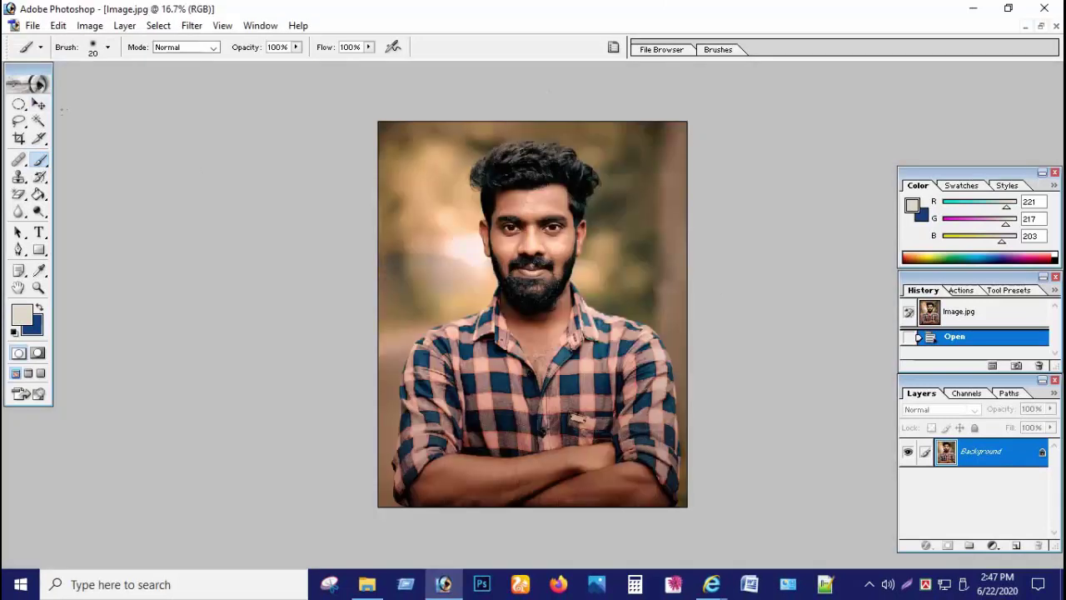
Switch from the Move tool to the Crop tool, leaving the photo unchanged
click(38, 104)
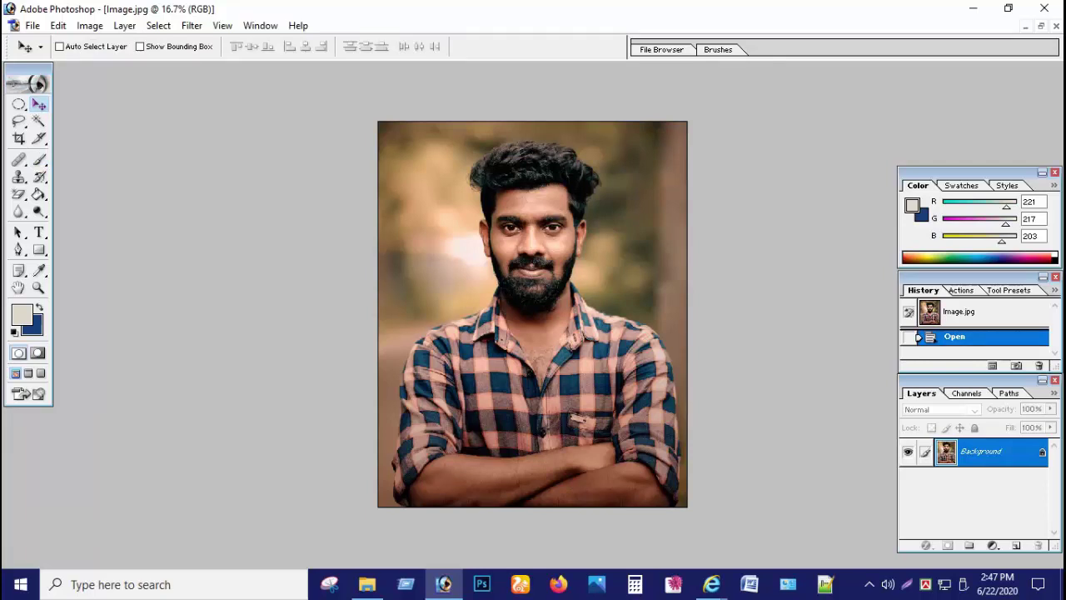
click(38, 104)
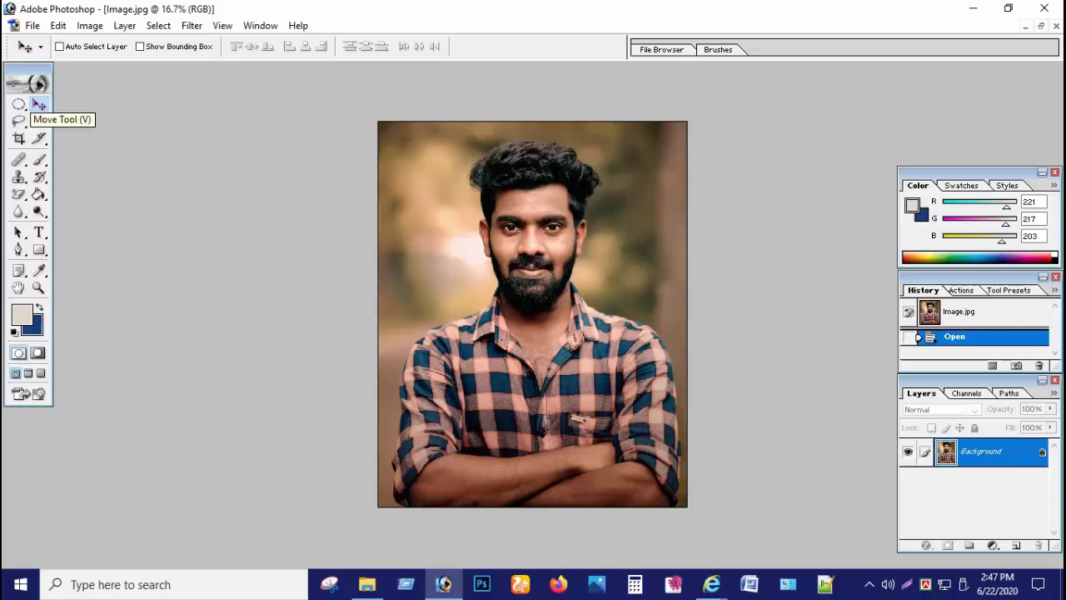
click(19, 139)
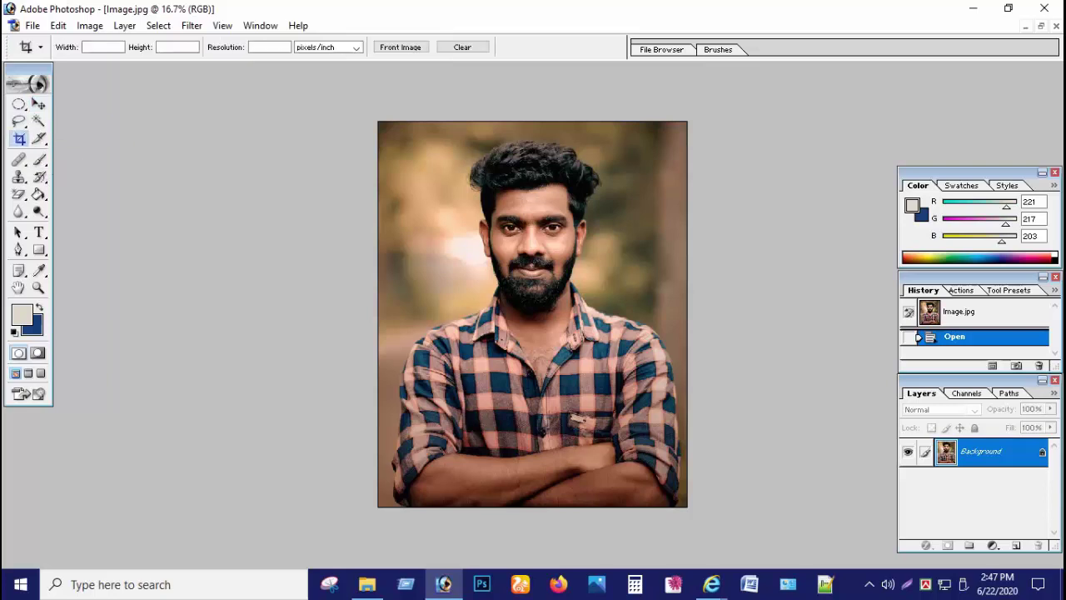
Crop the portrait to a 1.9 in by 1.9 in square around head and shoulders
click(102, 47)
text(.9)
key(Tab)
text(.9)
mouse_move(379, 122)
mouse_down()
mouse_move(687, 430)
mouse_move(648, 391)
mouse_up()
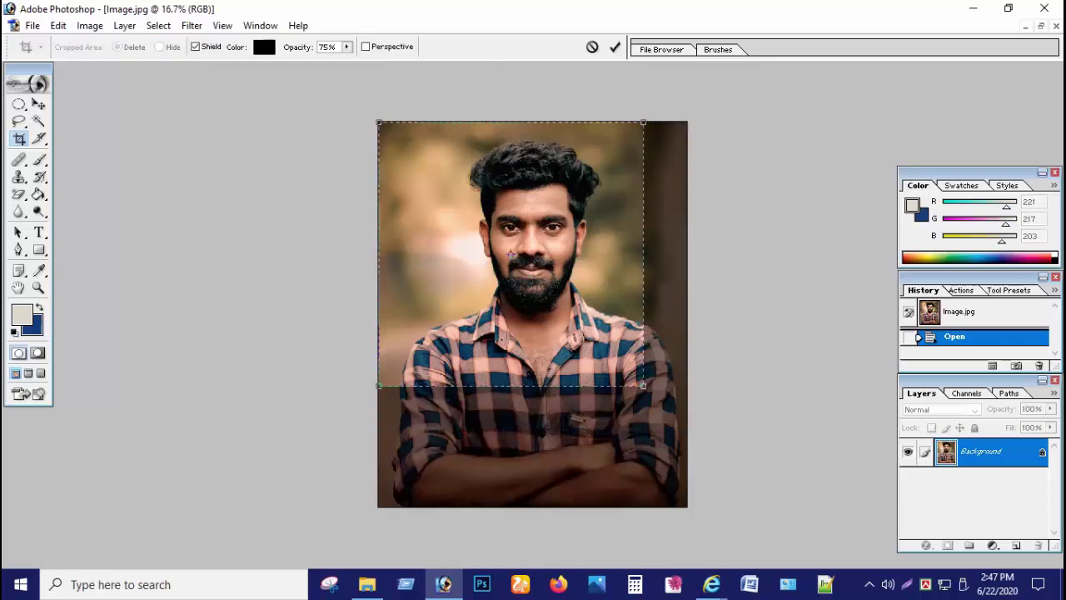
mouse_move(533, 266)
mouse_down()
mouse_move(559, 279)
mouse_move(537, 254)
mouse_up()
key(Return)
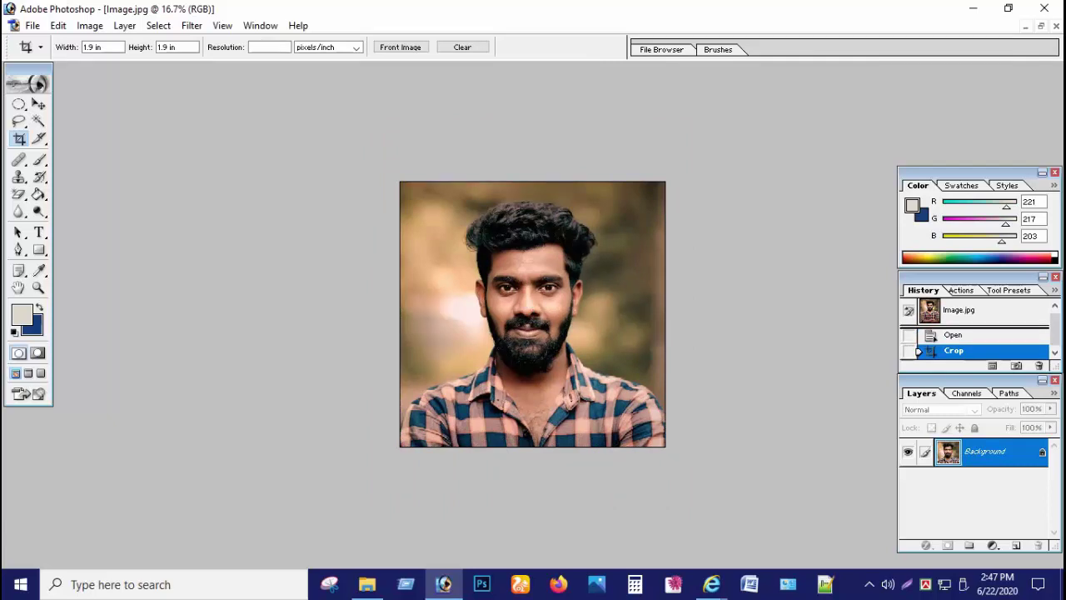
Set the crop width to 1.5 in and draw a crop box over the subject
double_click(94, 47)
text(1)
text(5)
text(v)
text(c)
drag(400, 182, 609, 447)
drag(504, 314, 533, 314)
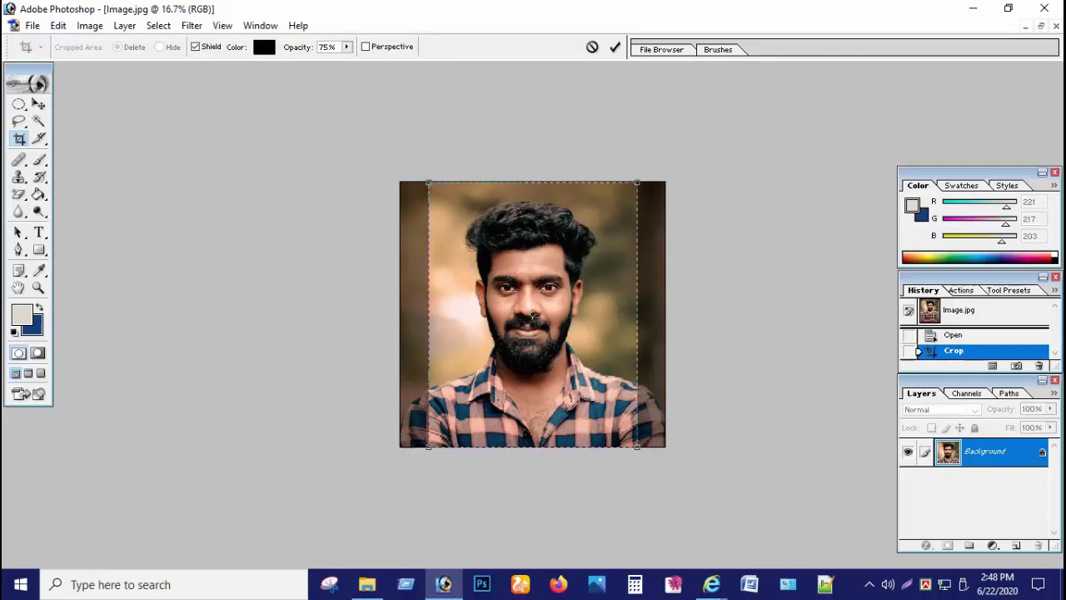
Adjust and commit the crop, then revert to the original photo via History
drag(637, 181, 659, 155)
drag(543, 300, 538, 303)
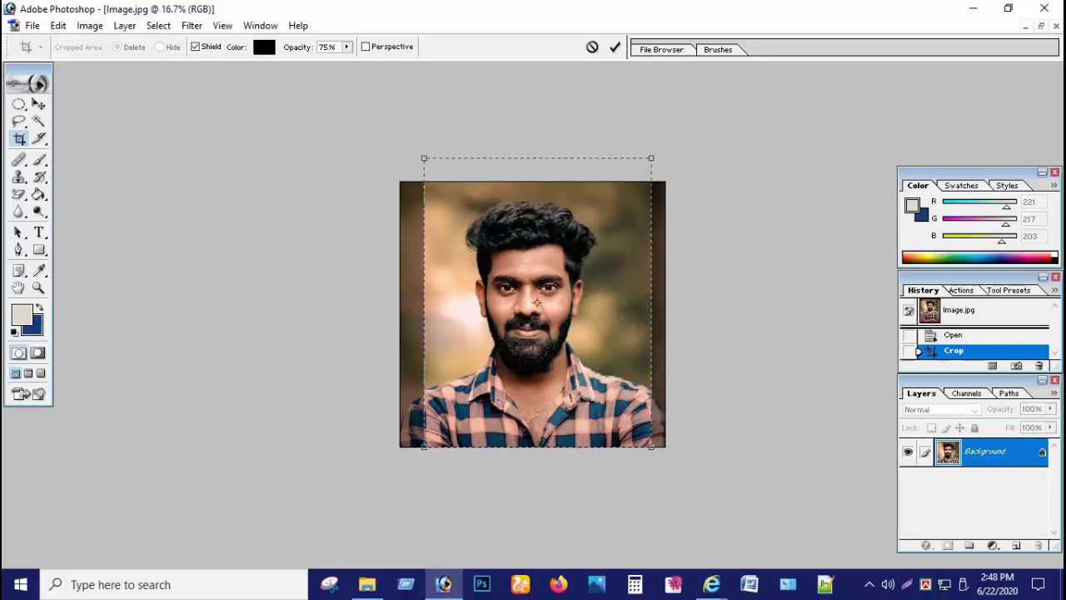
click(615, 47)
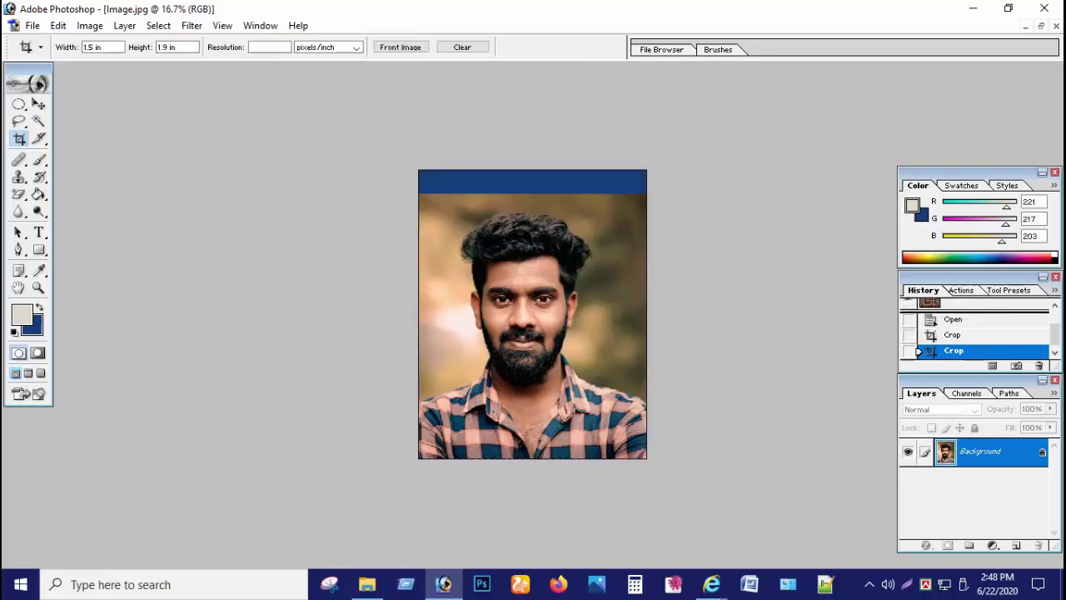
click(954, 319)
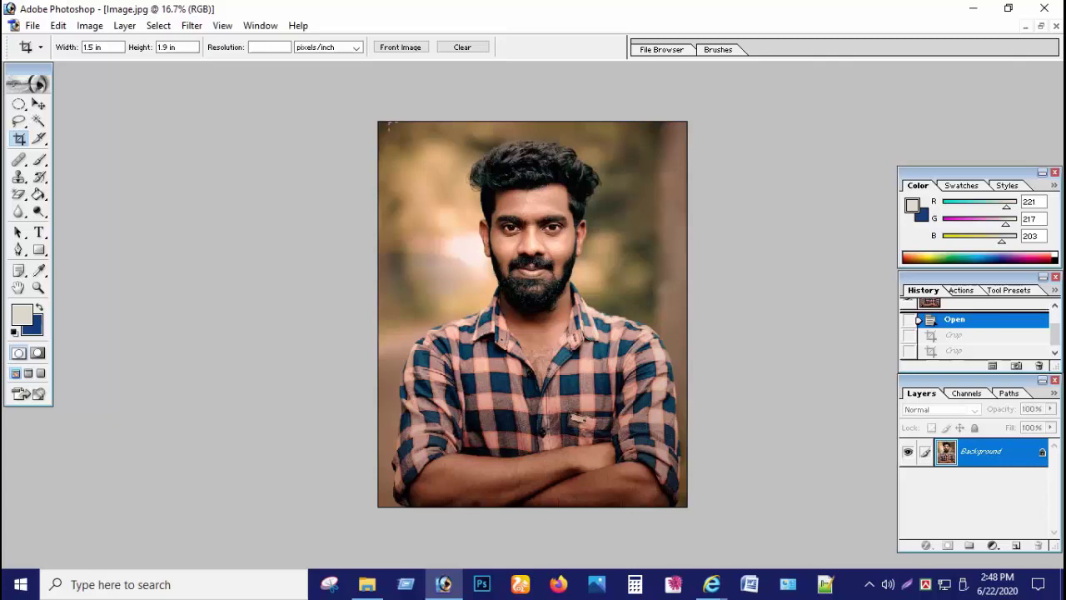
Crop the photo to a 1.5 in by 1.9 in portrait framing the subject
drag(388, 124, 663, 438)
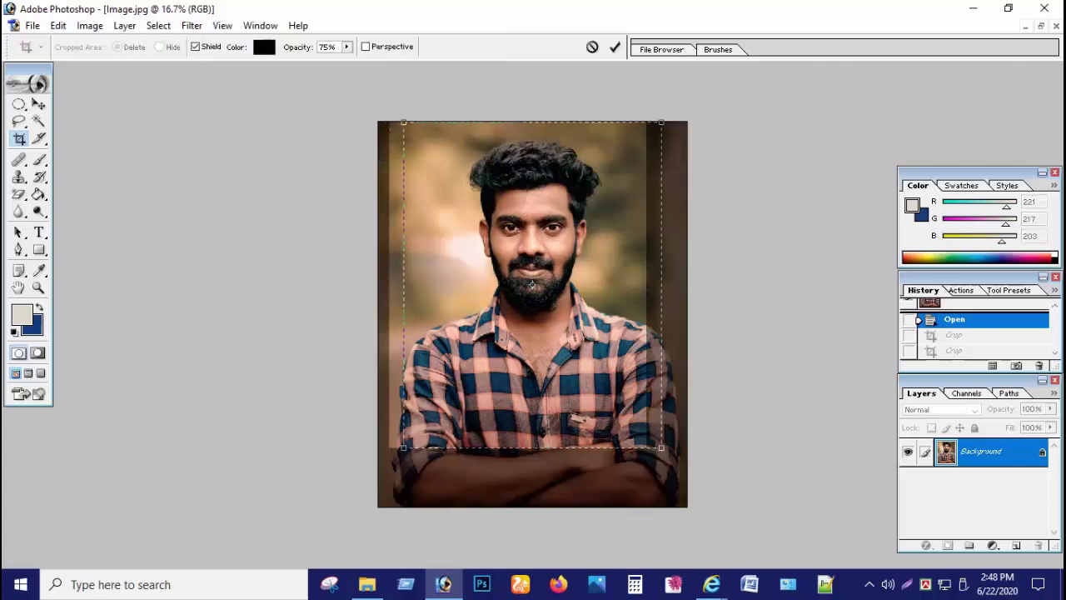
drag(532, 275, 534, 264)
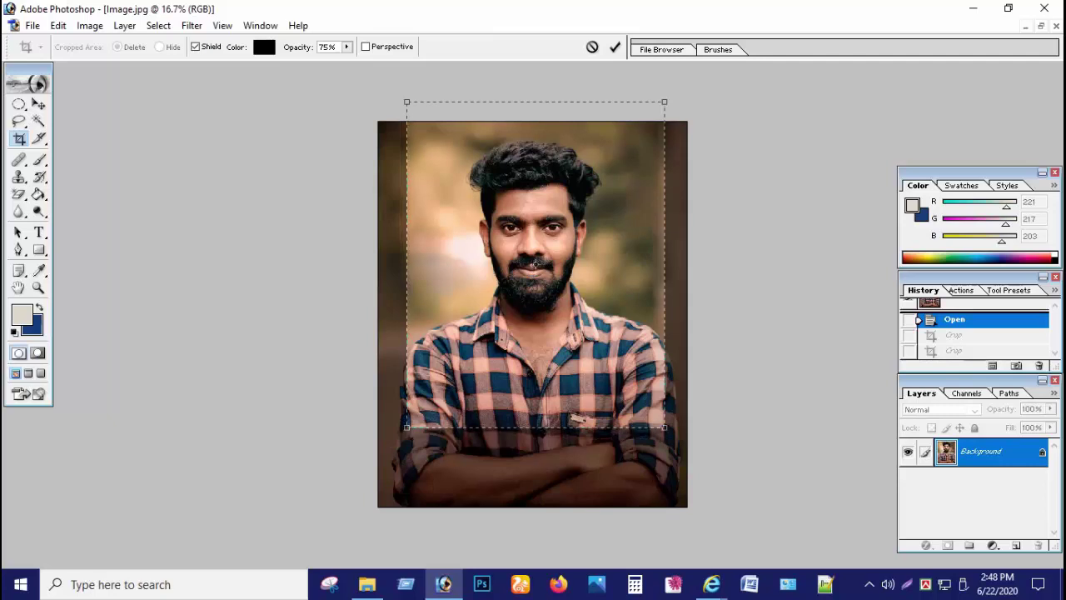
drag(535, 264, 539, 263)
key(Return)
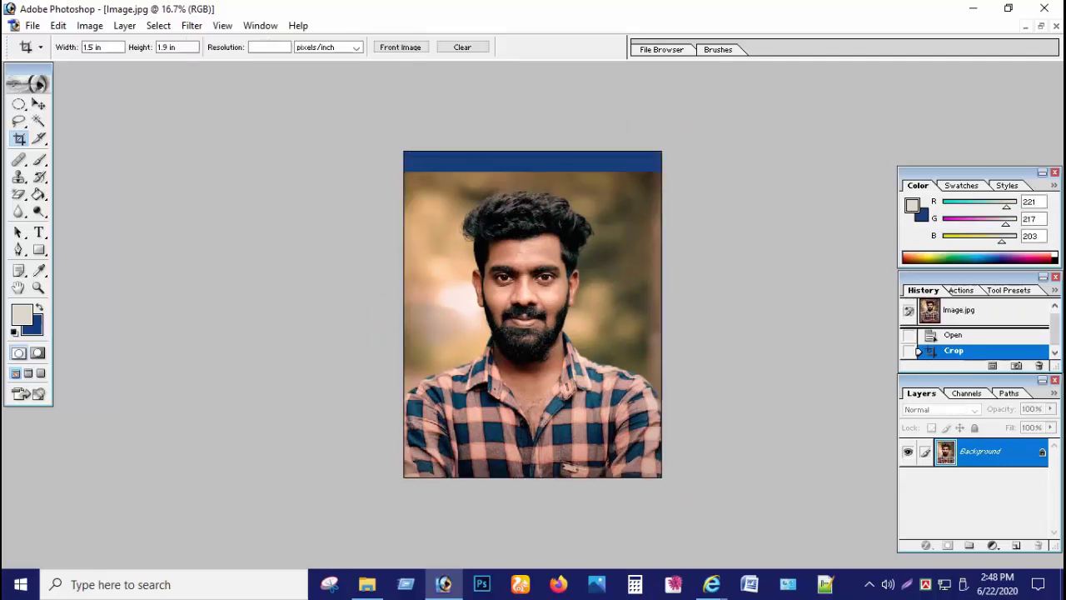
key(v)
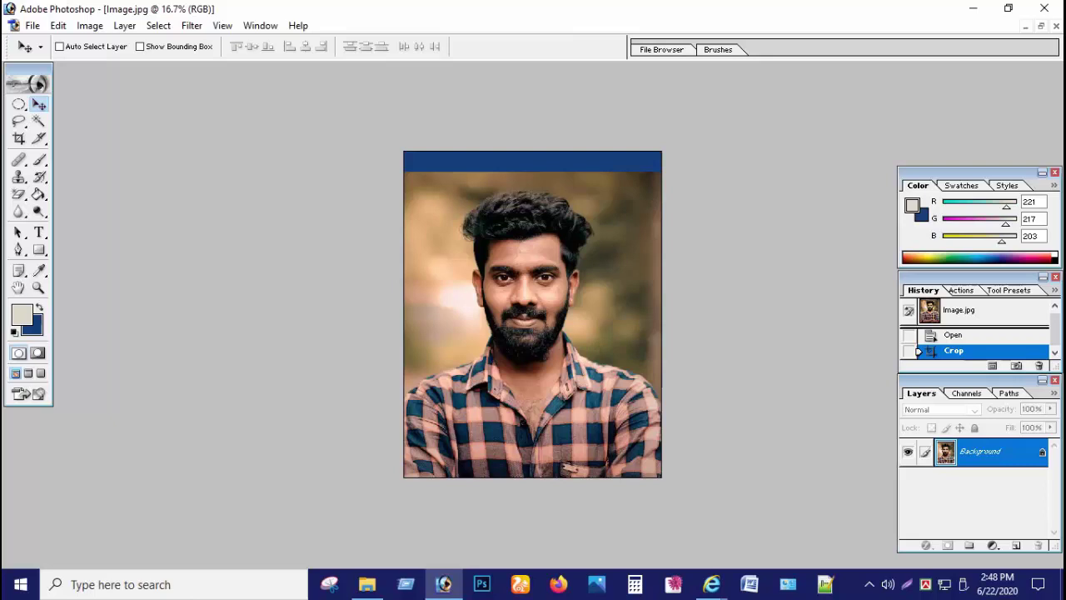
click(18, 249)
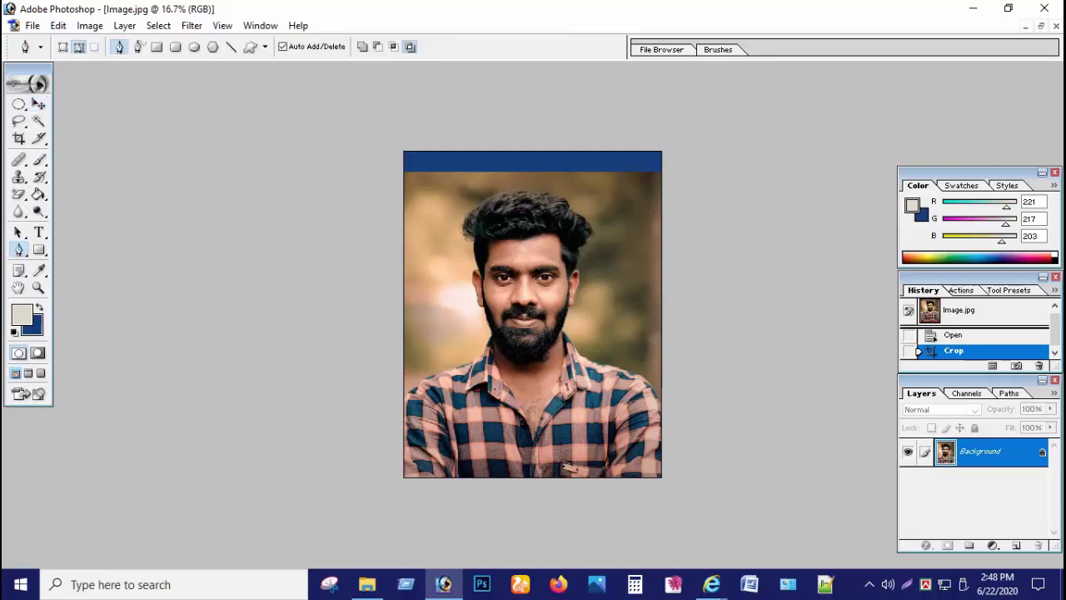
click(38, 121)
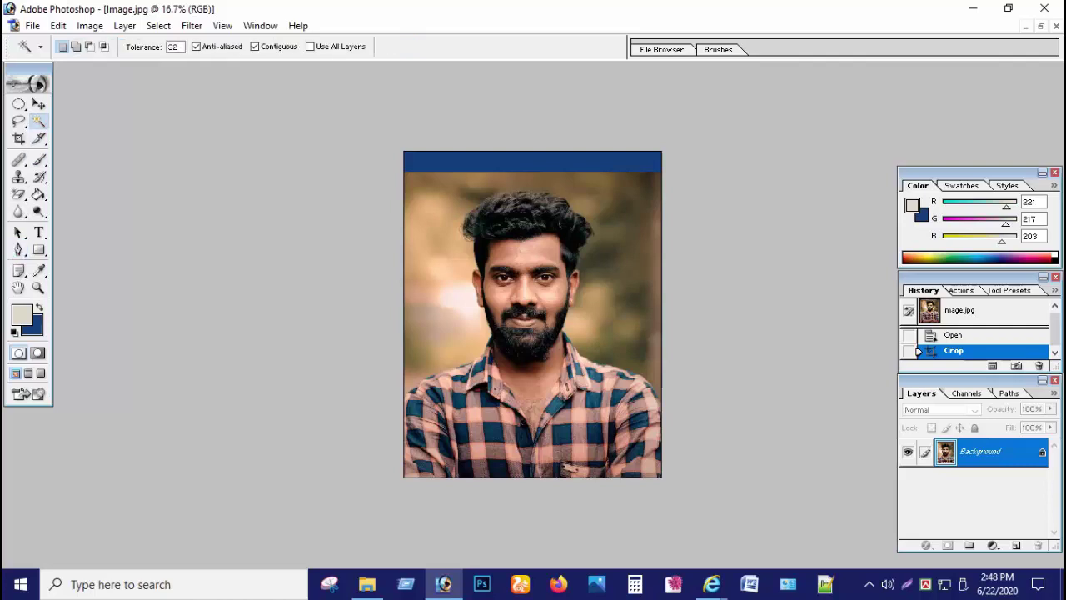
click(75, 47)
click(62, 47)
shift+click(420, 204)
shift+click(450, 196)
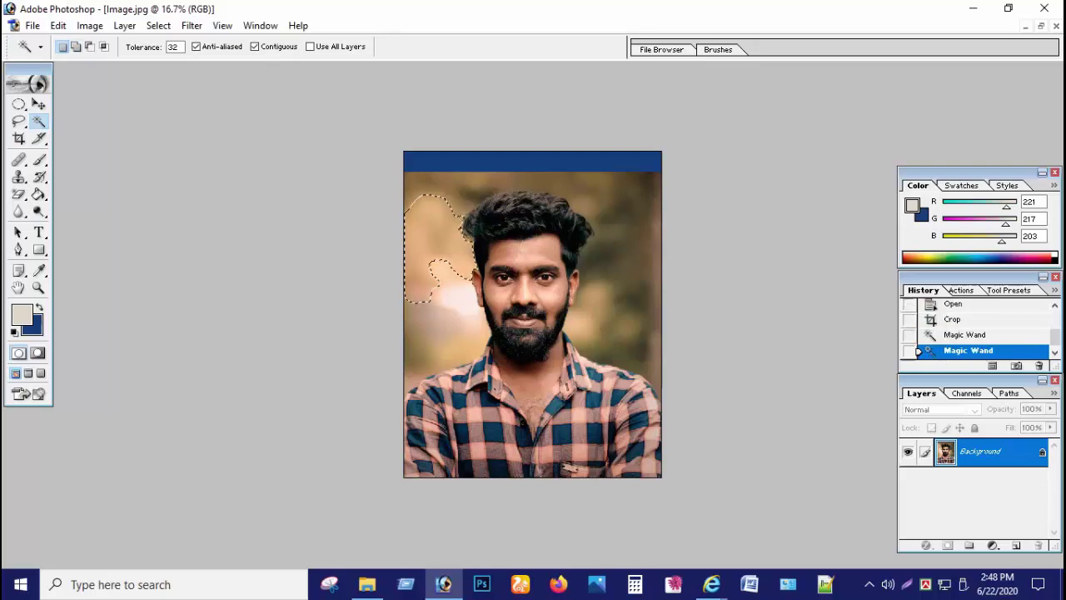
shift+click(575, 192)
click(637, 208)
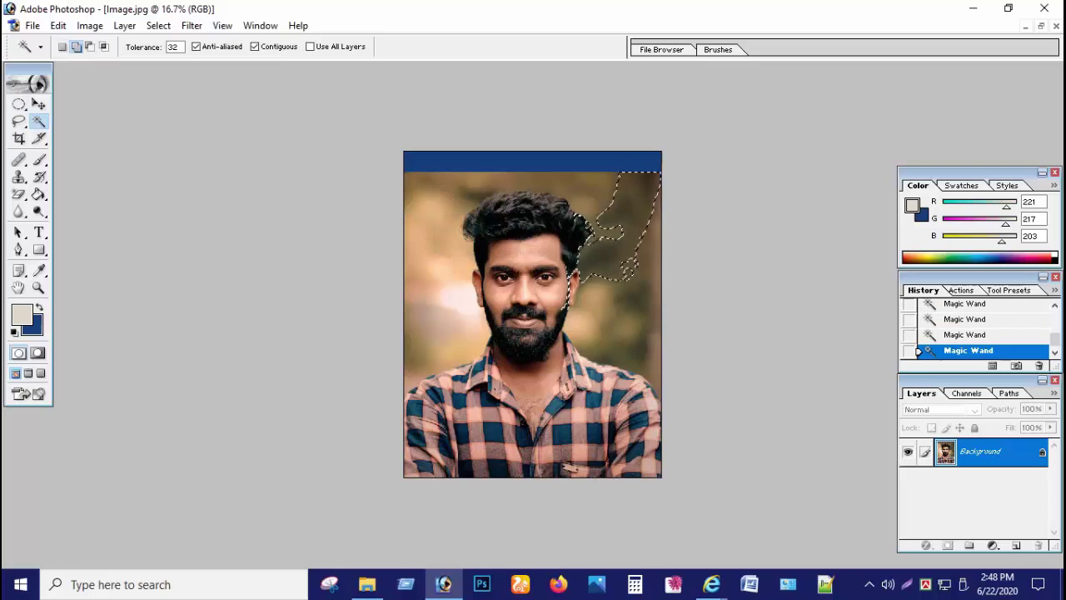
click(433, 217)
click(441, 325)
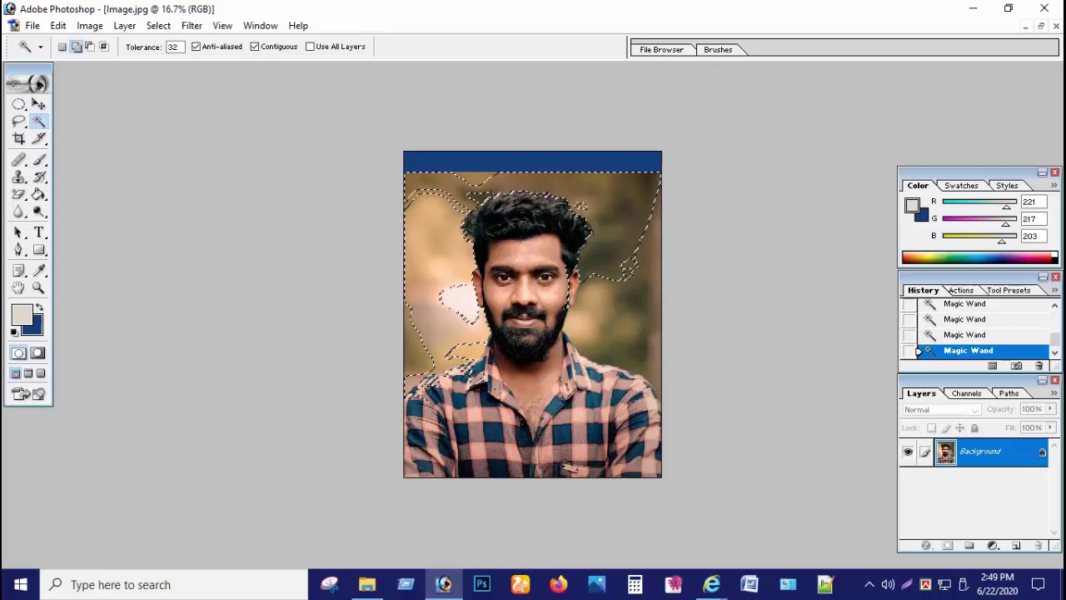
key(ctrl+d)
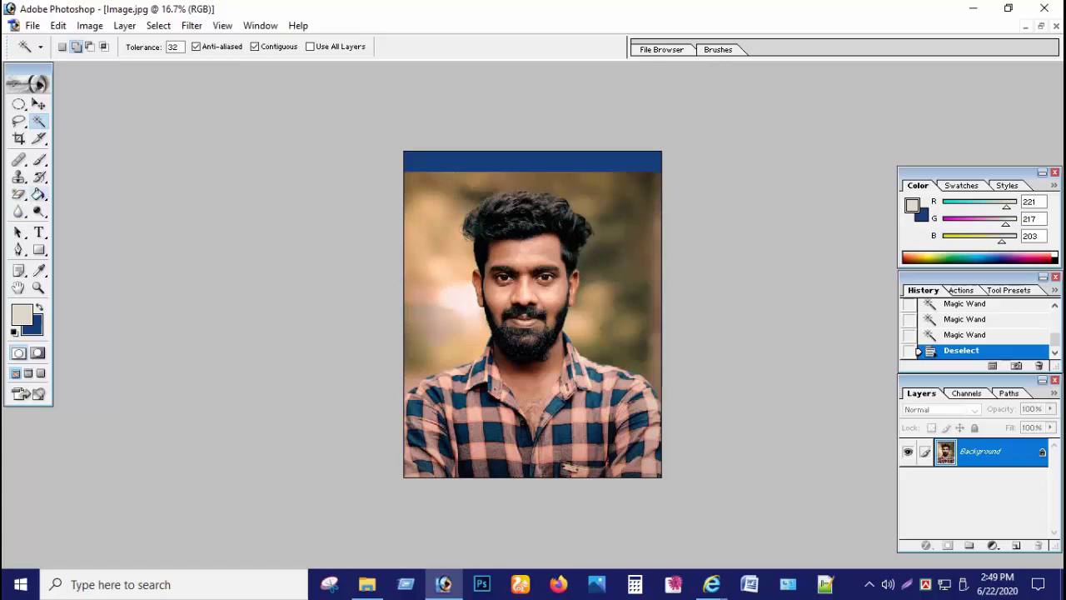
Start a pen path at the image's left edge and trace along the left shoulder
click(18, 249)
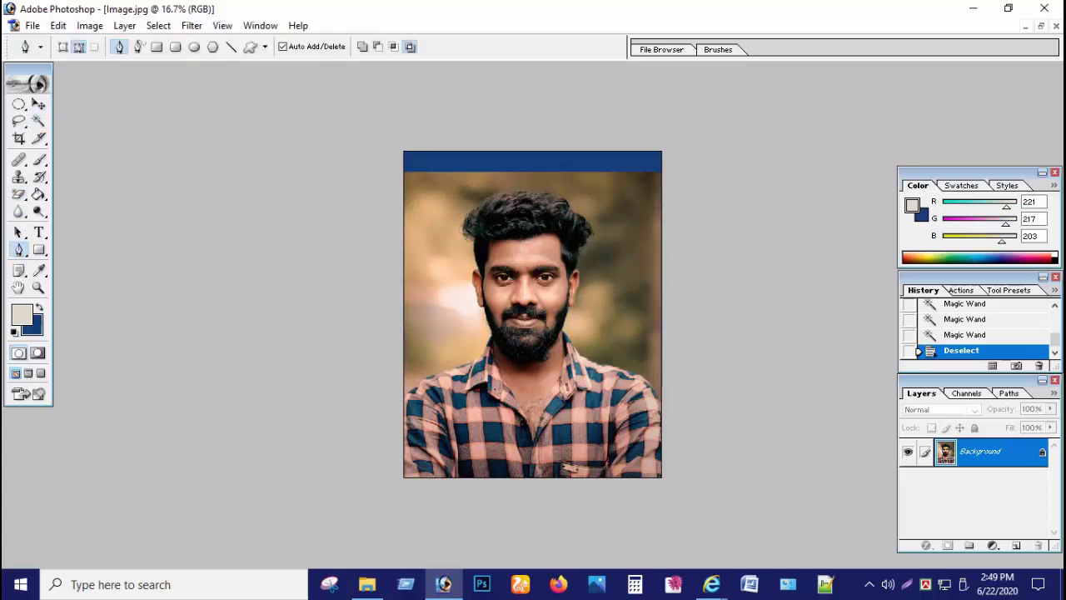
key(ctrl+plus)
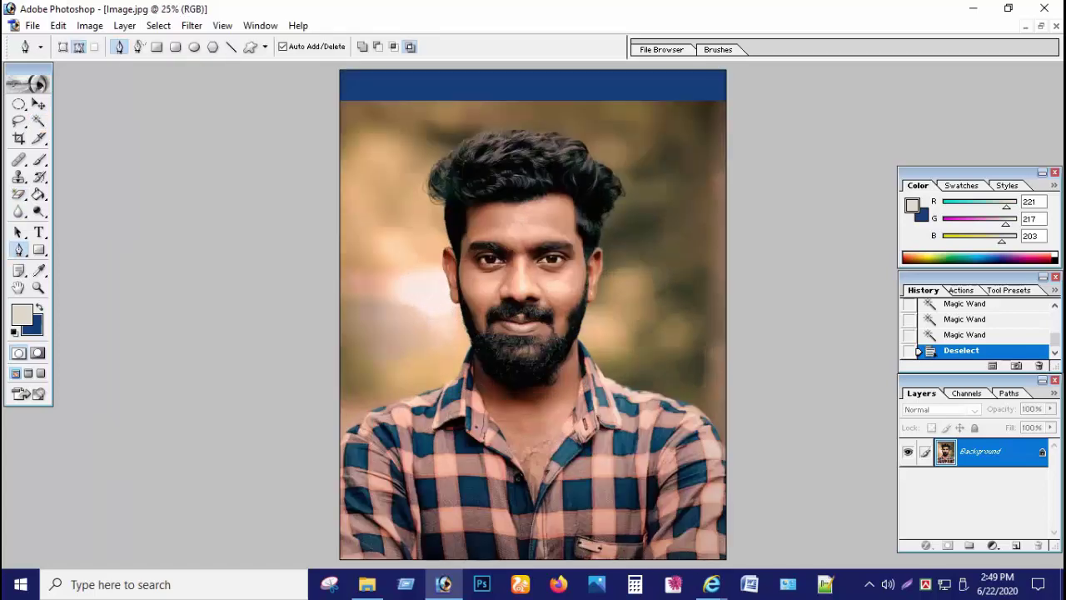
click(340, 444)
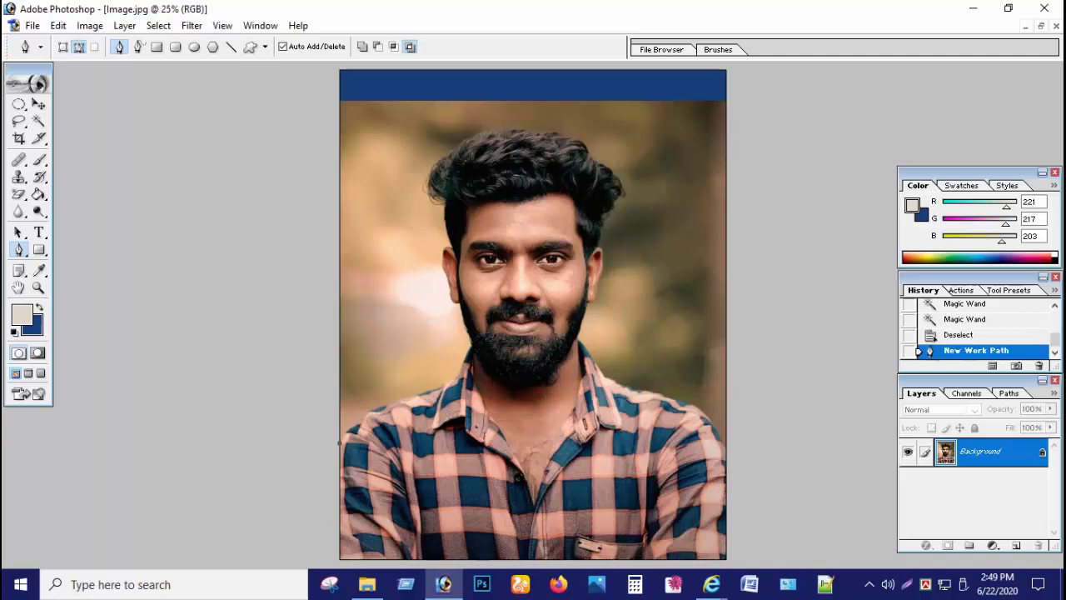
drag(390, 403, 438, 385)
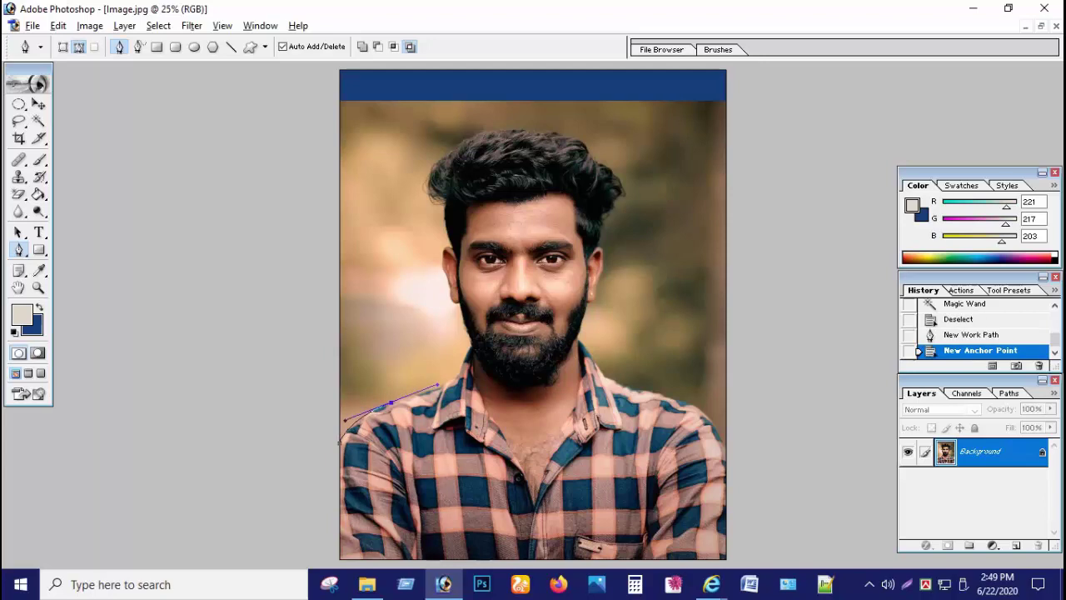
alt+click(391, 403)
click(440, 387)
click(460, 376)
click(469, 348)
Replace the misplaced shoulder anchors and continue the path up to the neck
key(ctrl+z)
click(468, 348)
click(458, 291)
key(ctrl+z)
click(470, 346)
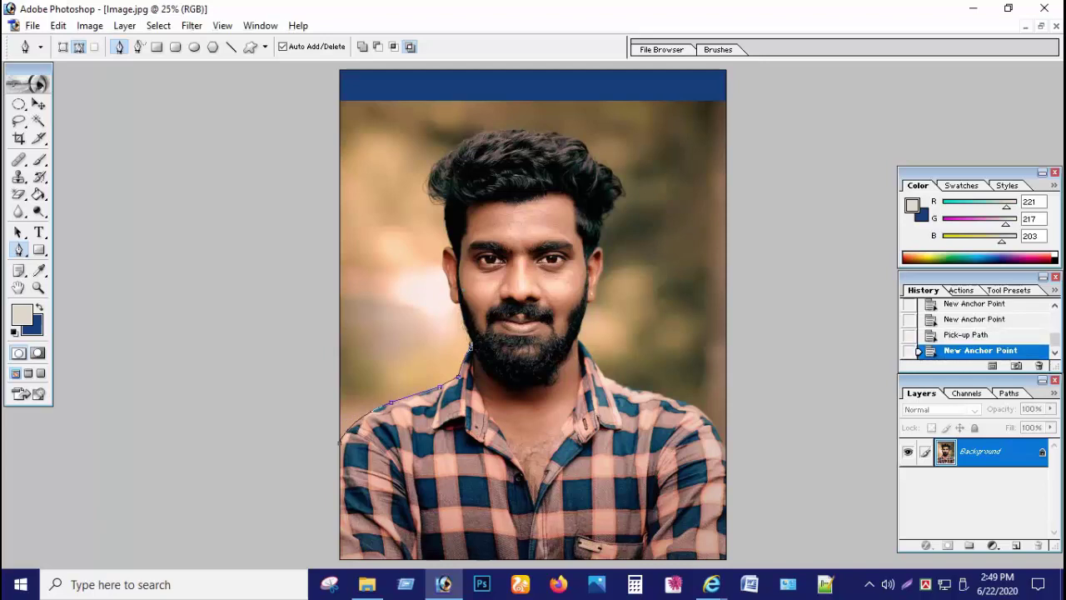
click(459, 303)
alt+click(459, 303)
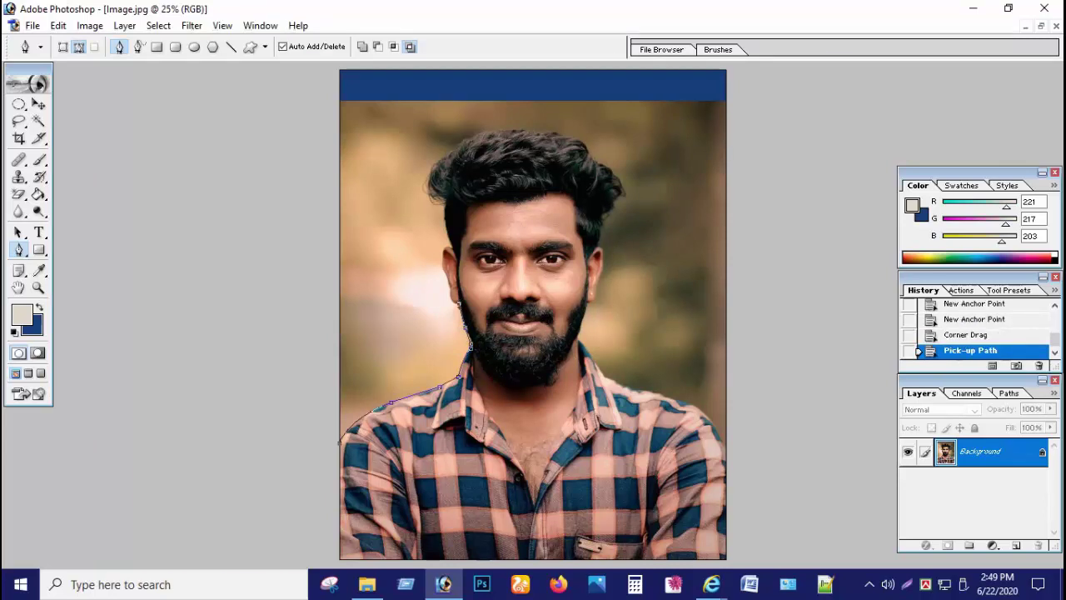
Zoom in and trace curved anchors up the beard edge toward the ear
key(ctrl+plus)
drag(360, 265, 360, 296)
alt+click(360, 264)
mouse_move(347, 226)
mouse_down()
mouse_move(344, 208)
mouse_move(346, 225)
mouse_move(367, 229)
mouse_move(350, 223)
mouse_up()
Continue the path up past the left ear to the top of the hair
alt+click(347, 226)
scroll(346, 227, up, 2)
alt+click(344, 241)
alt+click(346, 228)
scroll(345, 227, up, 4)
alt+click(348, 243)
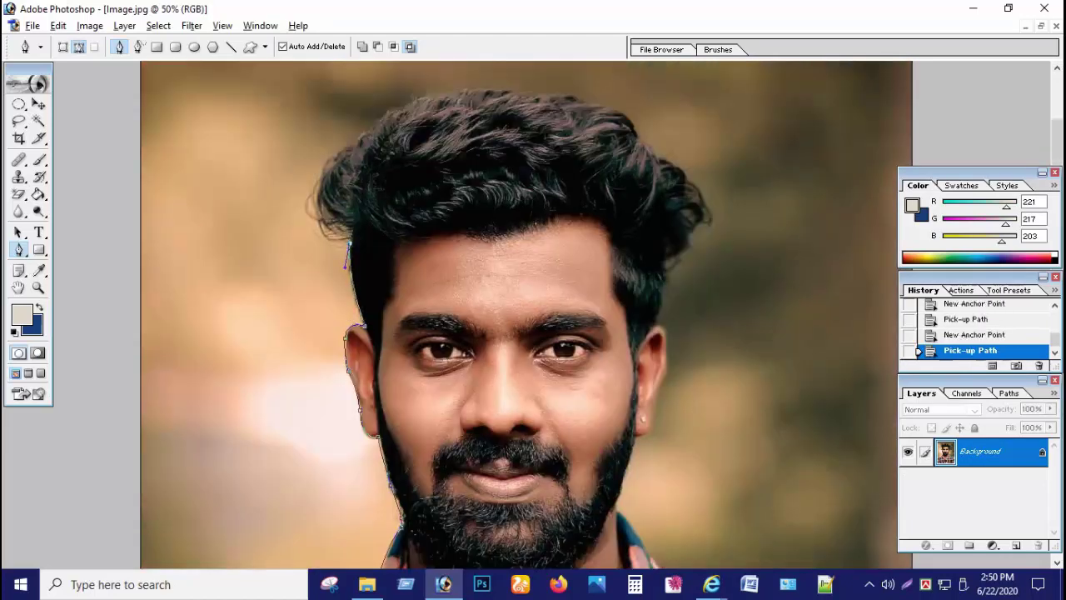
scroll(348, 243, up, 3)
drag(408, 166, 476, 146)
alt+click(408, 167)
alt+click(408, 169)
alt+click(408, 173)
Curve the path across the hair and down to the right ear
drag(563, 164, 640, 192)
alt+click(563, 164)
drag(668, 314, 666, 443)
alt+click(668, 314)
alt+click(668, 314)
drag(654, 381, 667, 410)
alt+click(654, 382)
scroll(655, 382, down, 5)
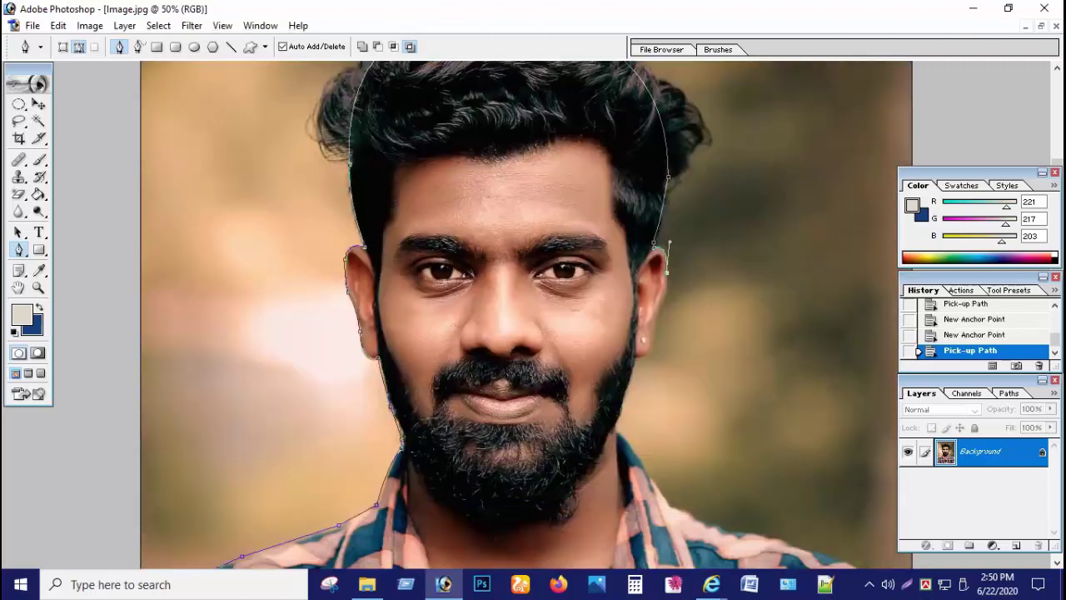
Trace the path along the right jaw, down the neck and onto the right shoulder
click(657, 312)
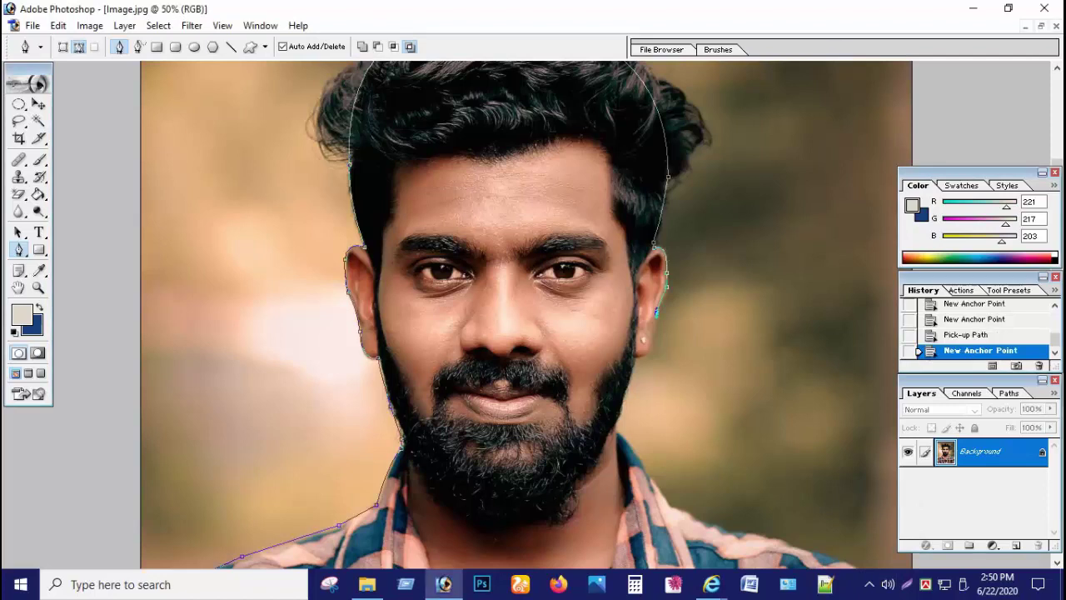
drag(638, 354, 652, 367)
alt+click(638, 355)
click(616, 431)
alt+click(616, 431)
click(647, 475)
alt+click(647, 475)
click(669, 503)
alt+click(669, 503)
click(703, 520)
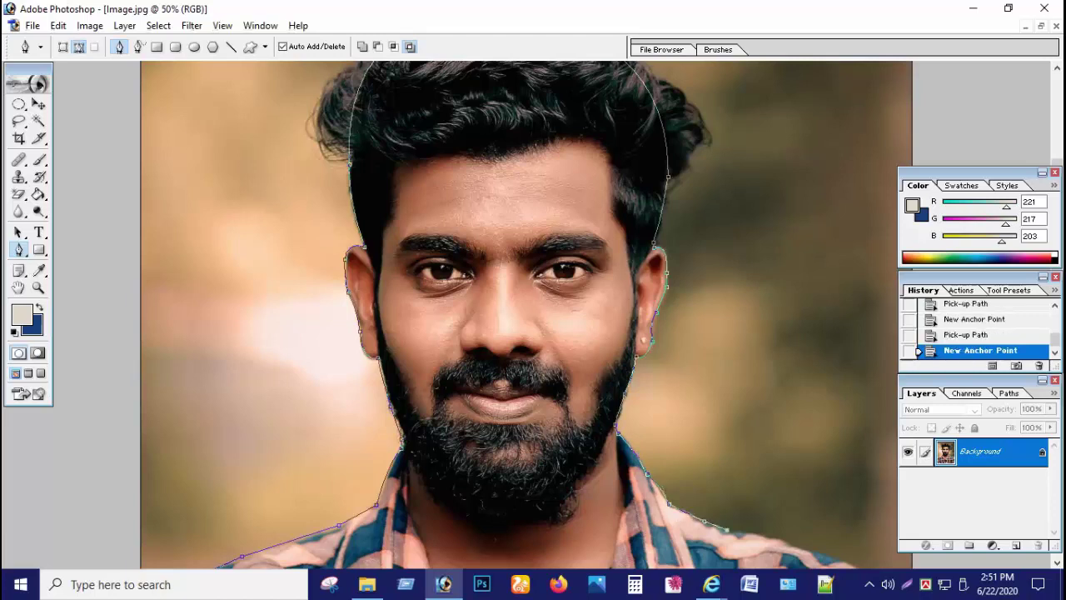
Continue the path along the right shoulder past the photo's right edge
scroll(727, 528, down, 3)
click(805, 376)
click(833, 393)
alt+click(833, 393)
scroll(833, 393, down, 1)
key(ctrl+minus)
click(793, 433)
alt+click(792, 433)
click(795, 453)
Close the path around the bottom at its start and load it as a selection
key(ctrl+minus)
click(723, 104)
click(401, 404)
key(ctrl+Return)
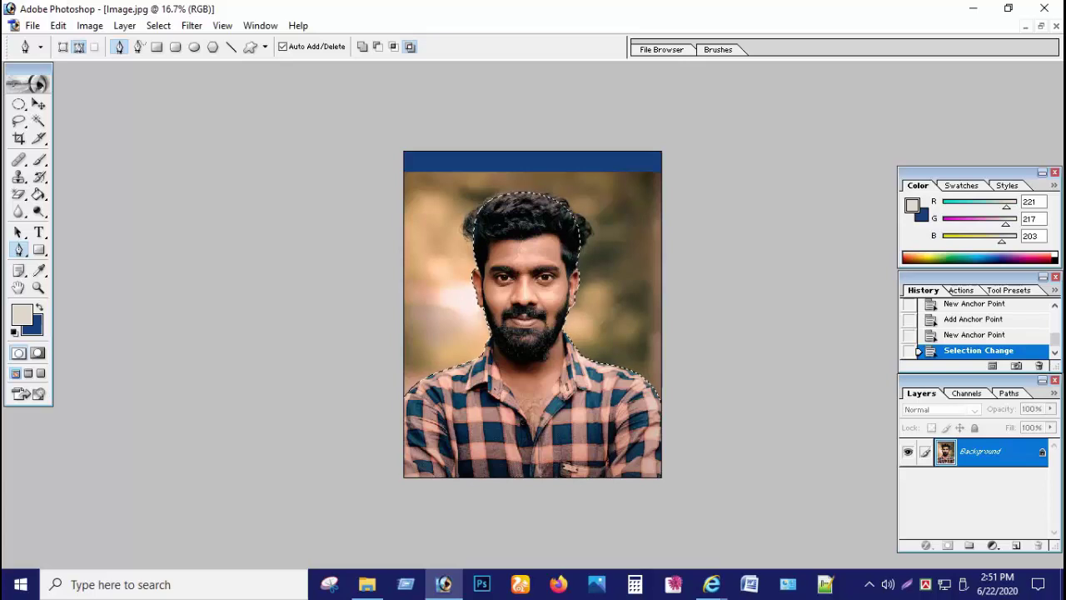
Set the foreground colour to pure blue (R 6, G 0, B 255)
click(39, 270)
click(21, 314)
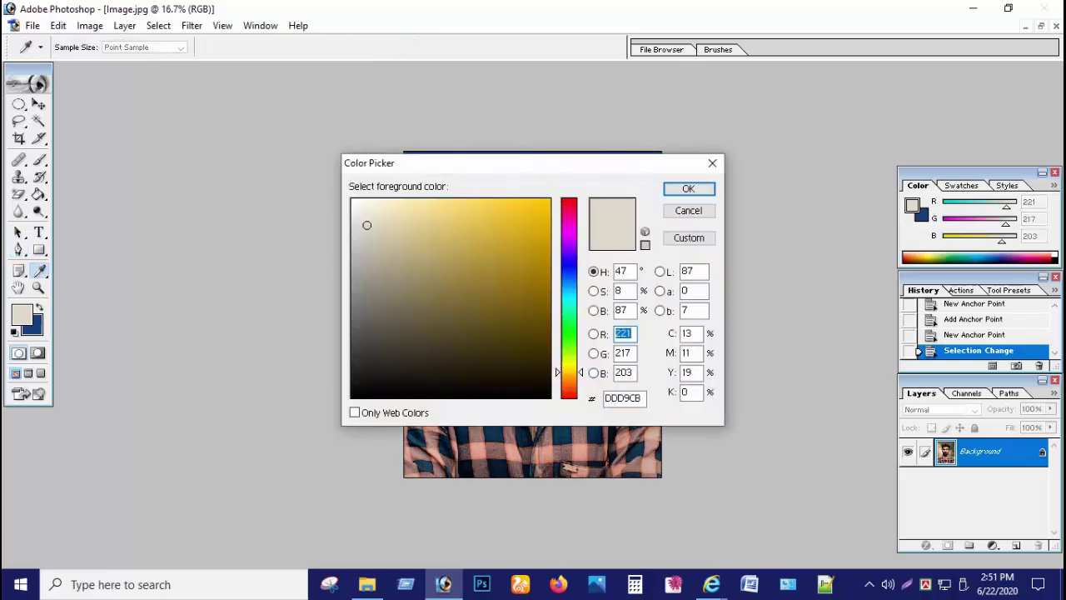
drag(568, 372, 568, 264)
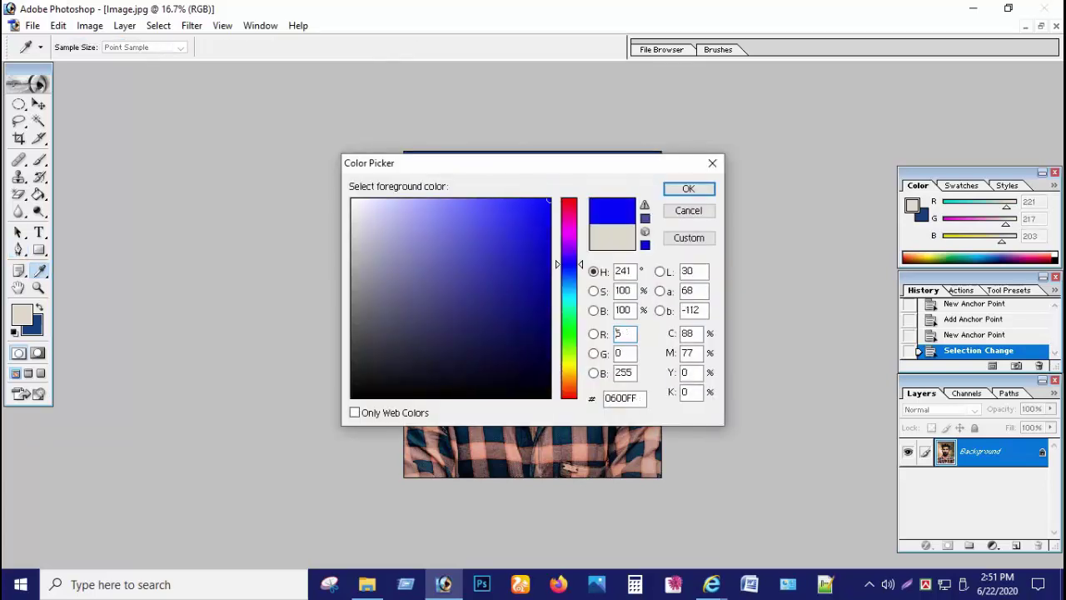
click(688, 189)
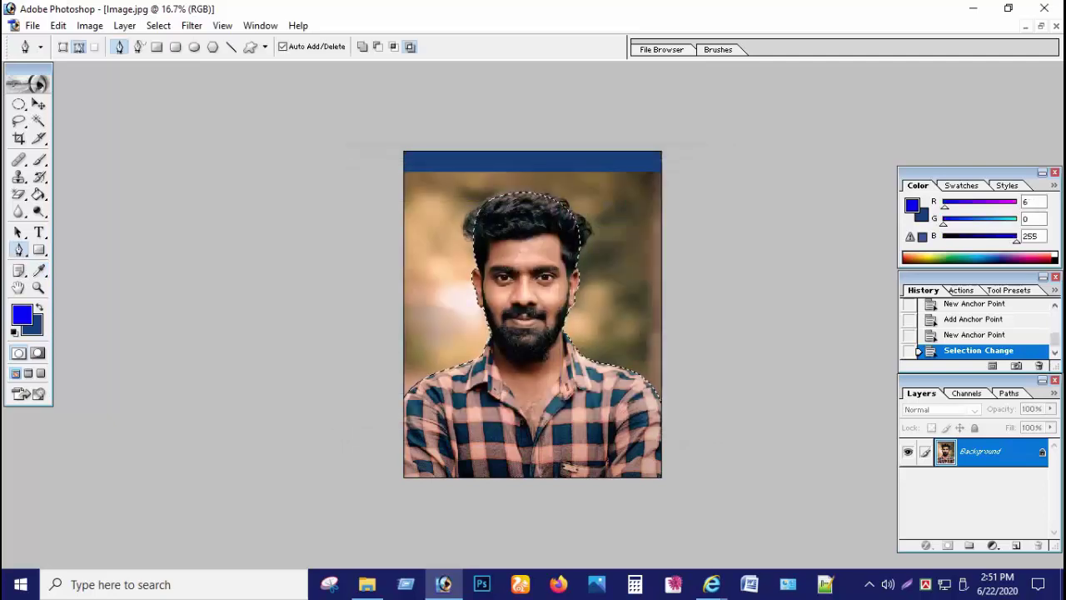
key(b)
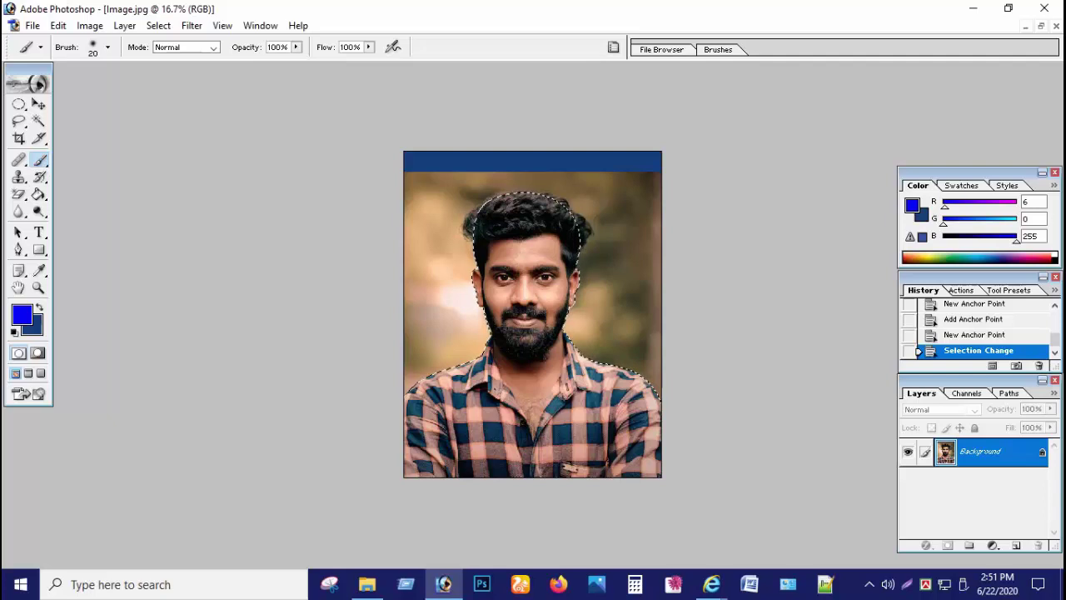
click(350, 47)
Paint both sides of the background blue with an 1100 px brush at 100% opacity, then deselect
click(278, 46)
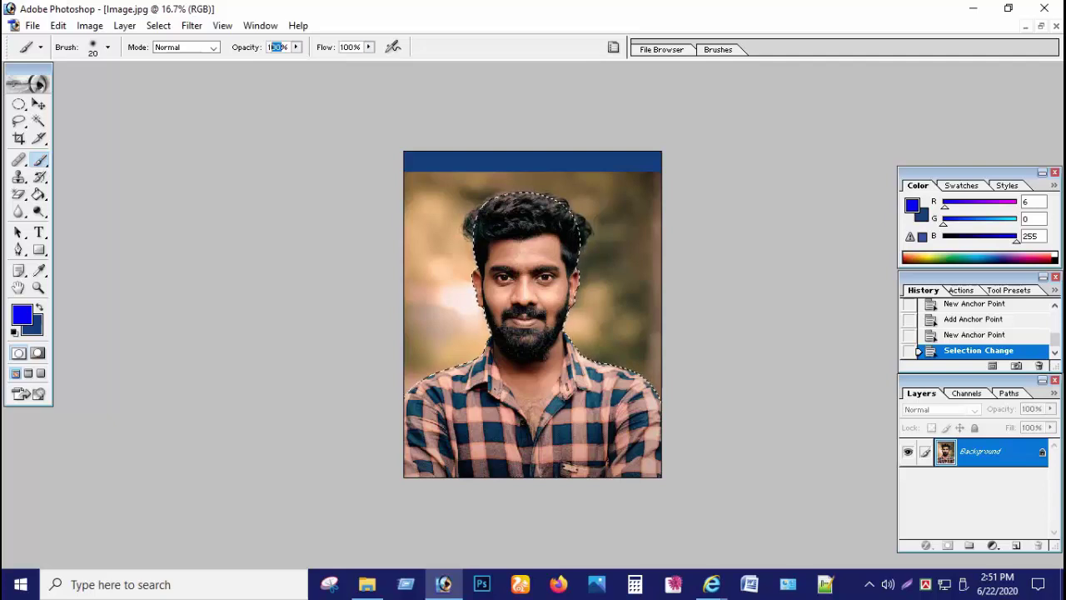
key(Return)
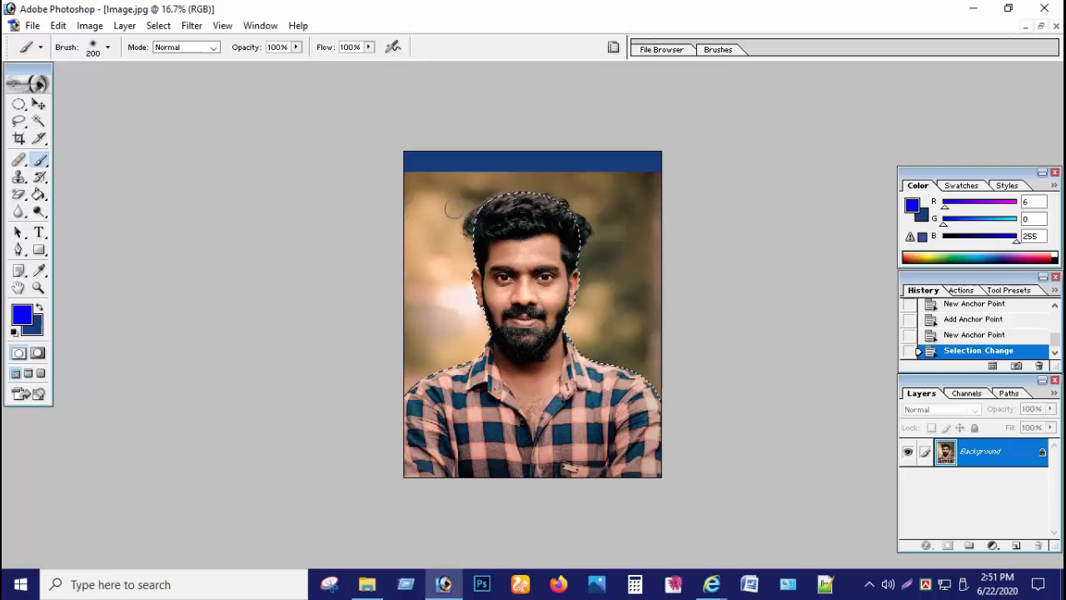
key(bracketright)
key(bracketright)
key(bracketright)
key(bracketright)
key(bracketright)
key(bracketright)
key(bracketright)
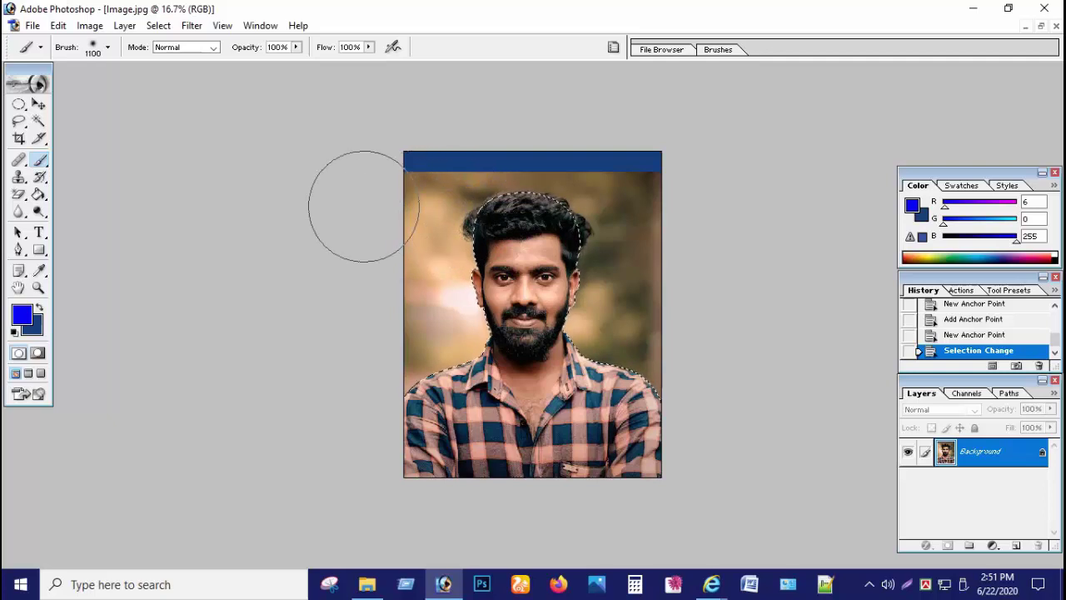
mouse_move(404, 167)
mouse_down()
mouse_move(421, 379)
mouse_move(471, 179)
mouse_move(583, 179)
mouse_move(620, 156)
mouse_move(594, 296)
mouse_move(508, 233)
mouse_up()
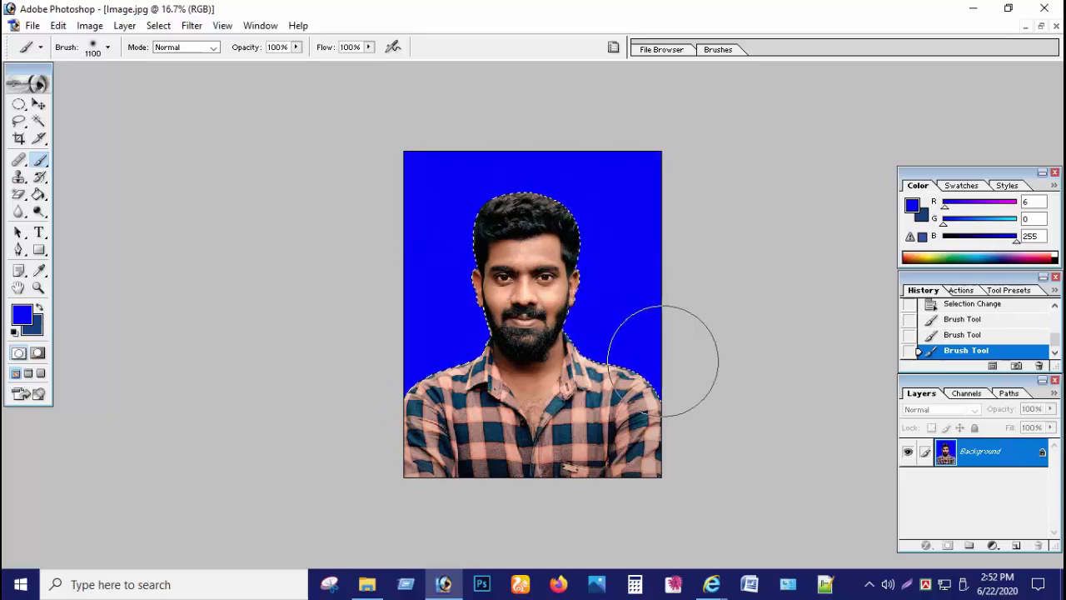
drag(602, 179, 657, 381)
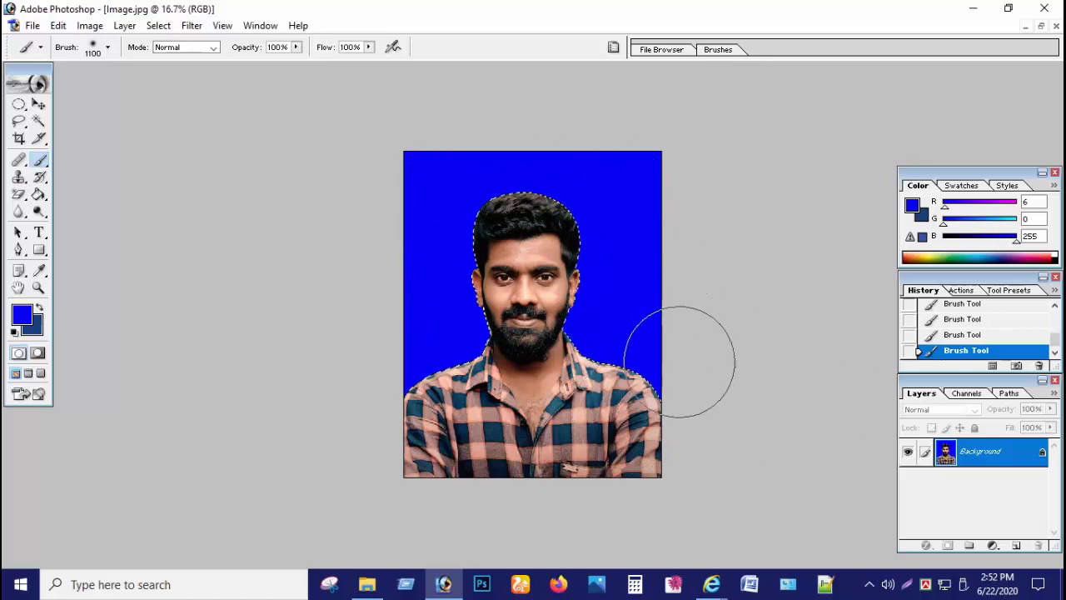
key(ctrl+d)
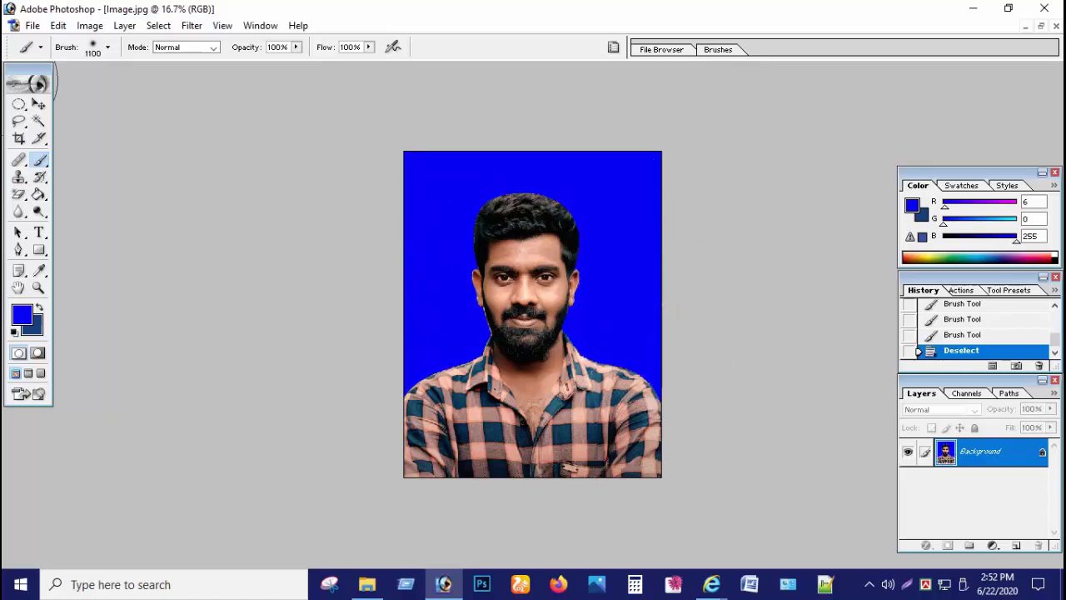
Zoom to 100% on the beard and set up a 30 px brush-mode Eraser
key(v)
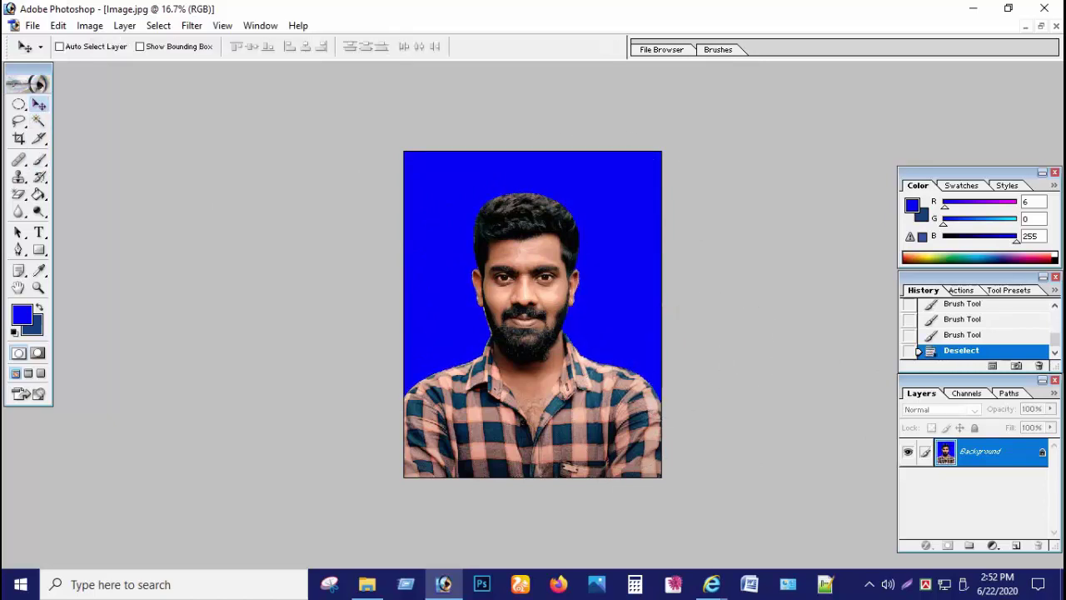
key(ctrl+plus)
key(ctrl+plus)
key(ctrl+plus)
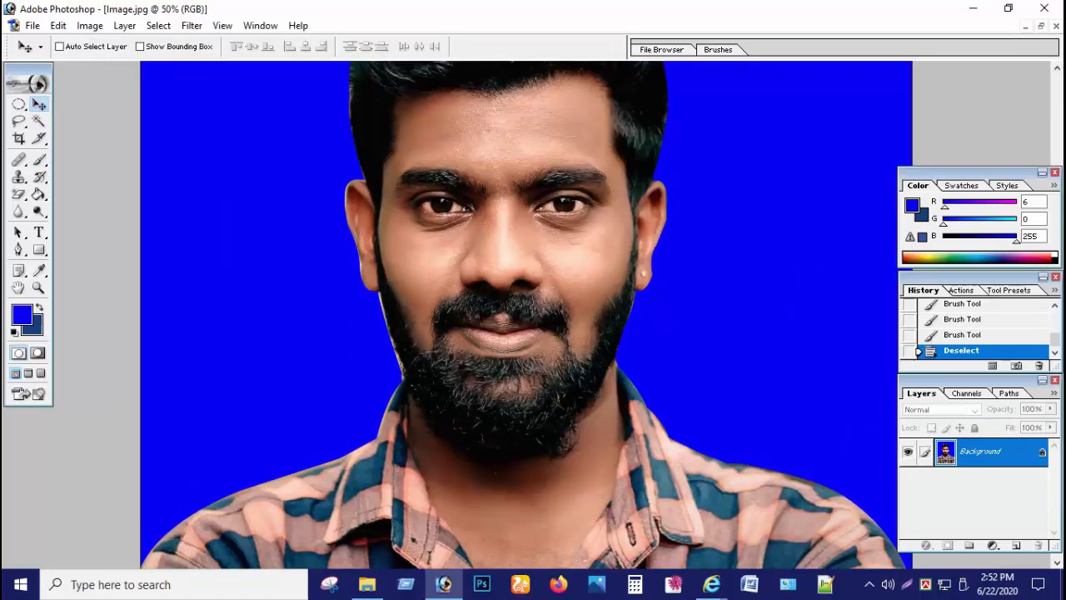
scroll(526, 314, down, 1)
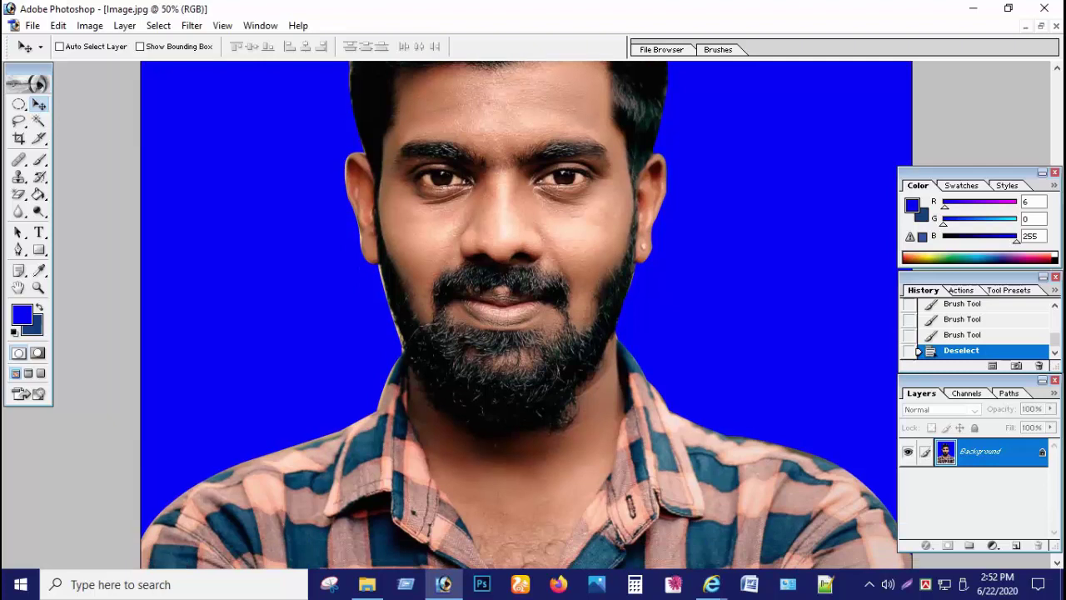
click(18, 193)
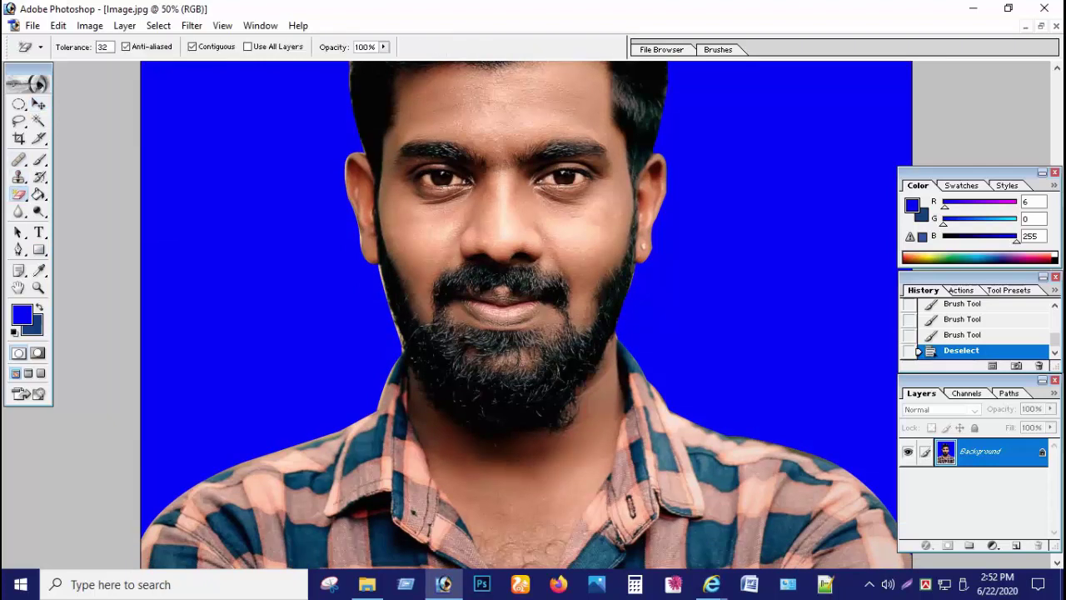
click(81, 193)
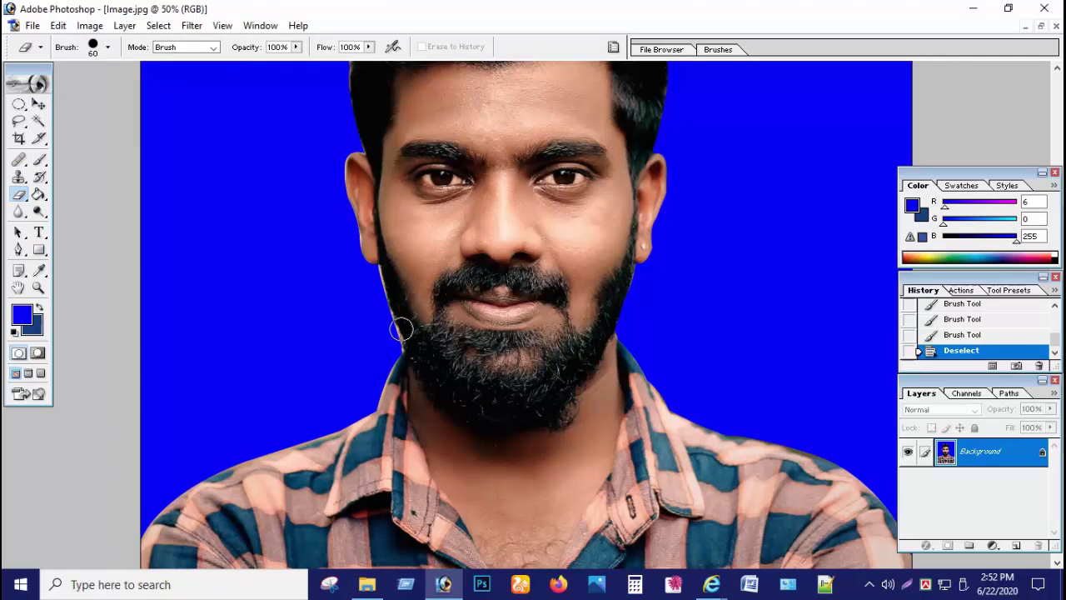
key(bracketright)
key(bracketright)
scroll(376, 334, down, 1)
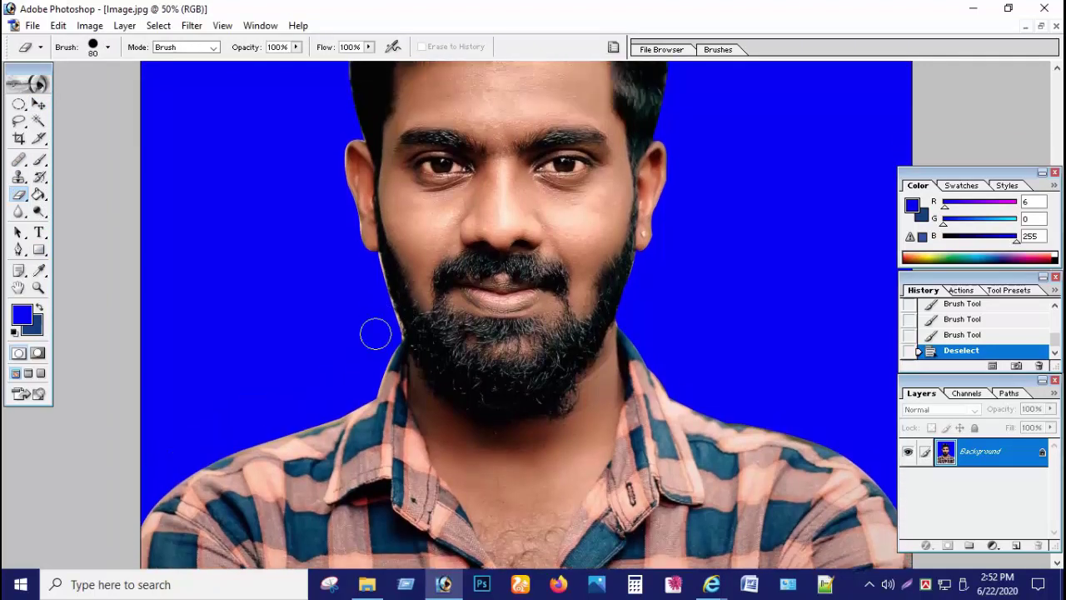
key(ctrl+equal)
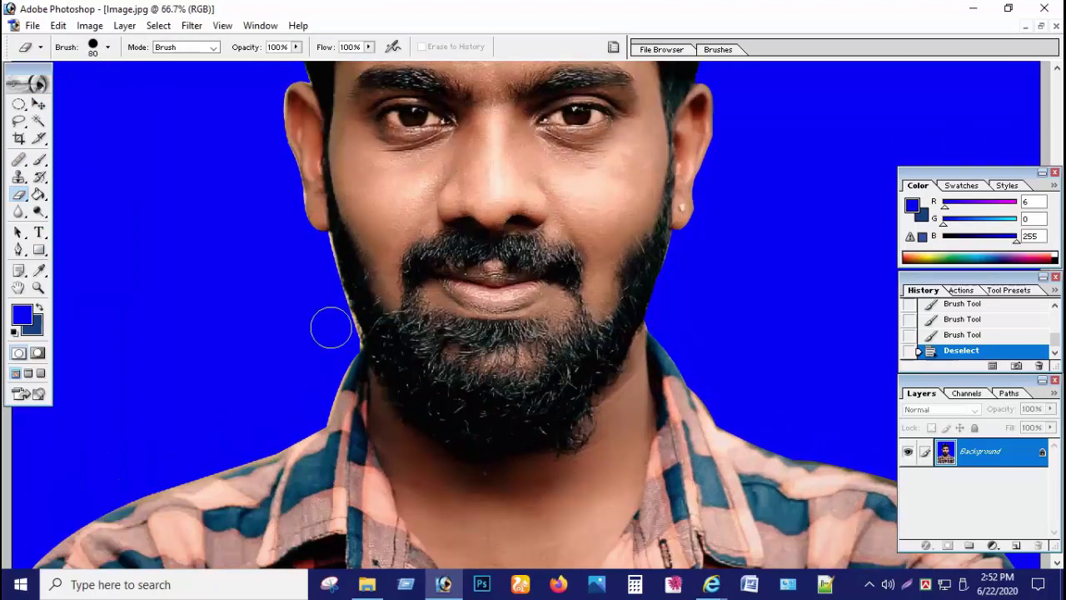
key(ctrl+equal)
scroll(352, 226, left, 3)
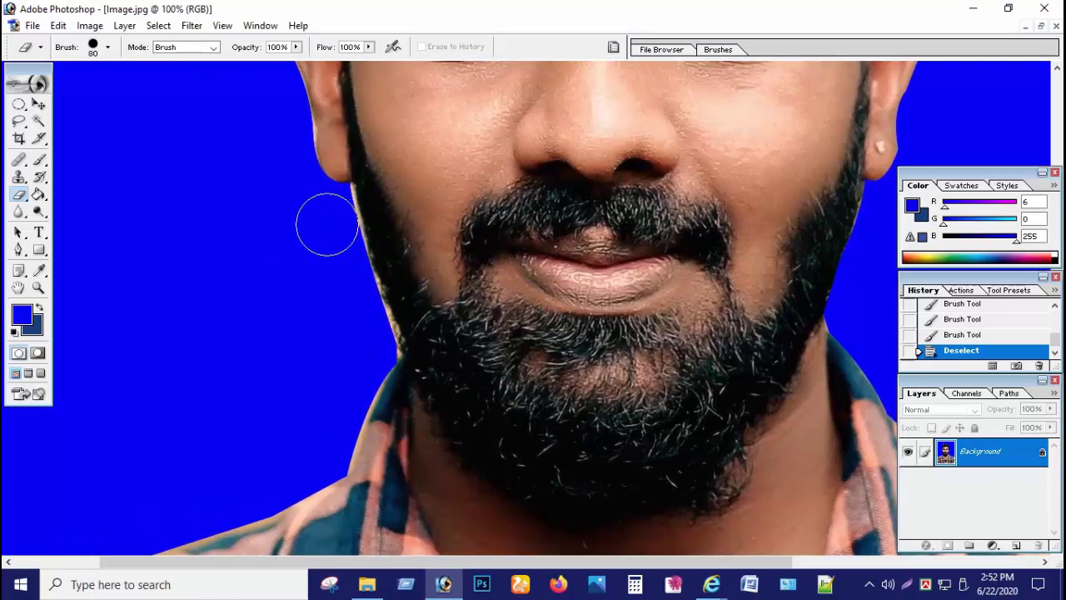
key(bracketleft)
key(bracketleft)
key(bracketleft)
key(bracketleft)
key(bracketleft)
Erase the pale fringe along the ear and jawline to blue, undoing bad strokes
click(338, 197)
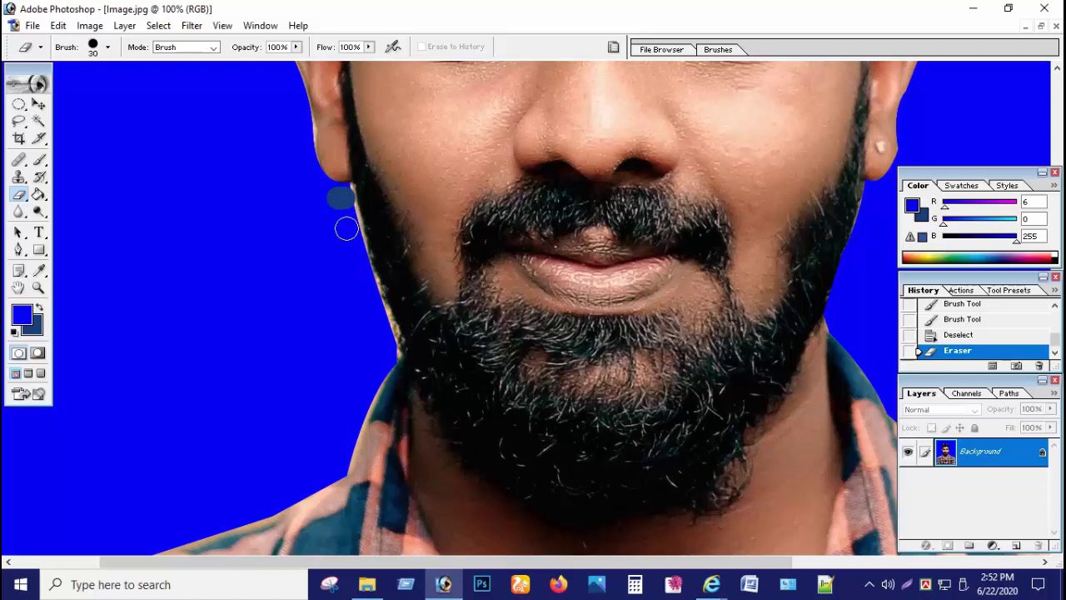
key(ctrl+z)
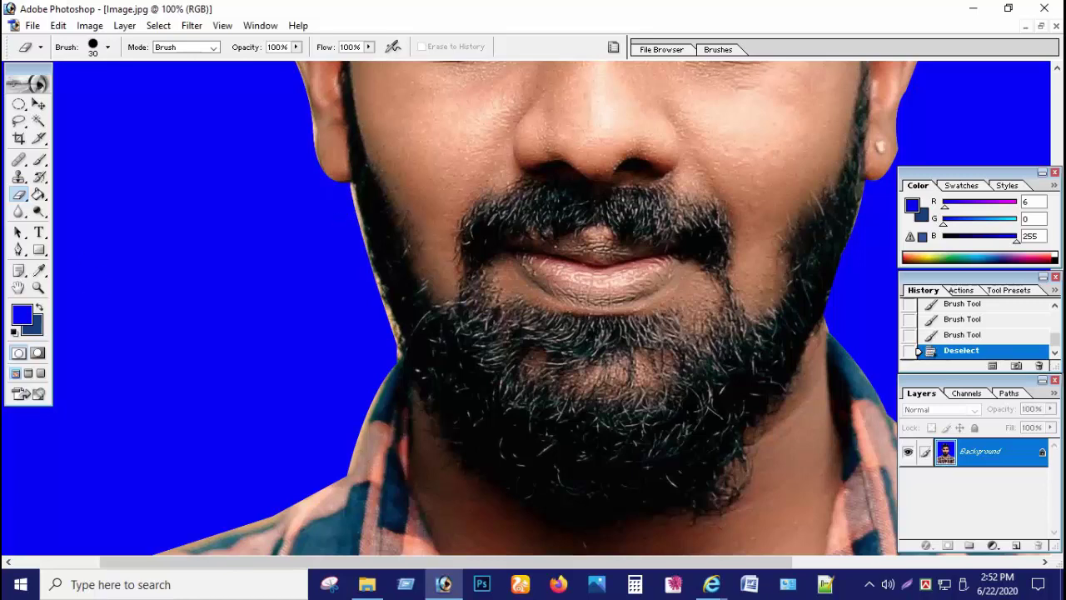
key(x)
click(345, 197)
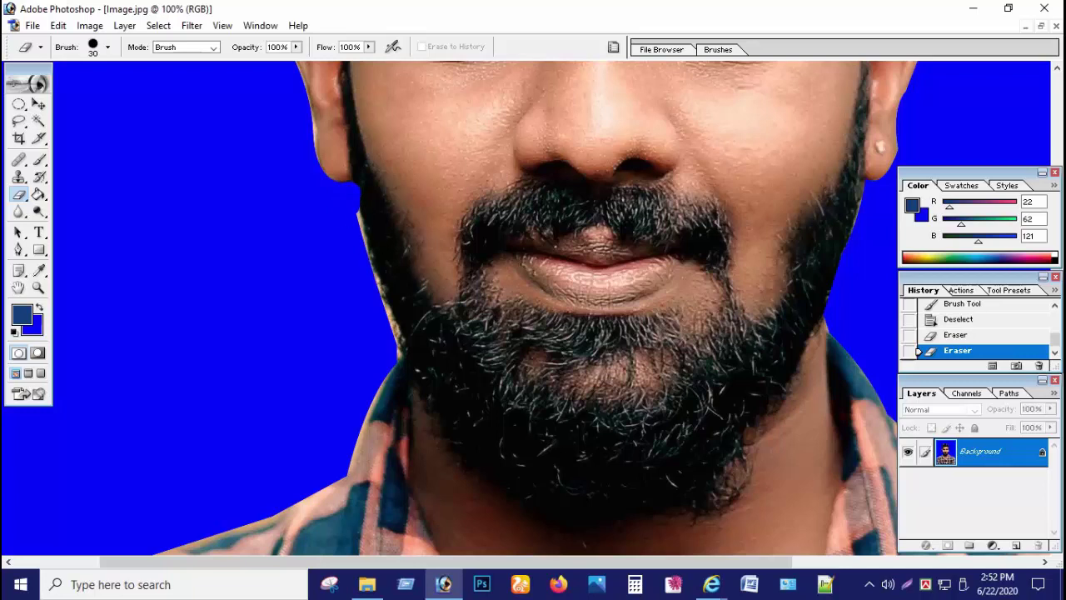
key(ctrl+z)
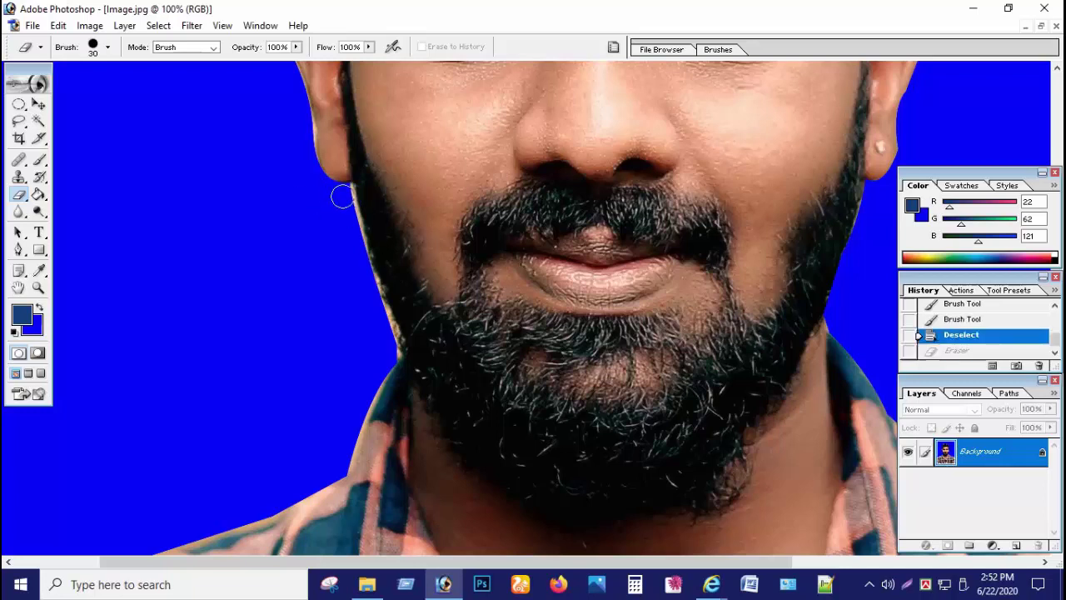
drag(343, 194, 390, 350)
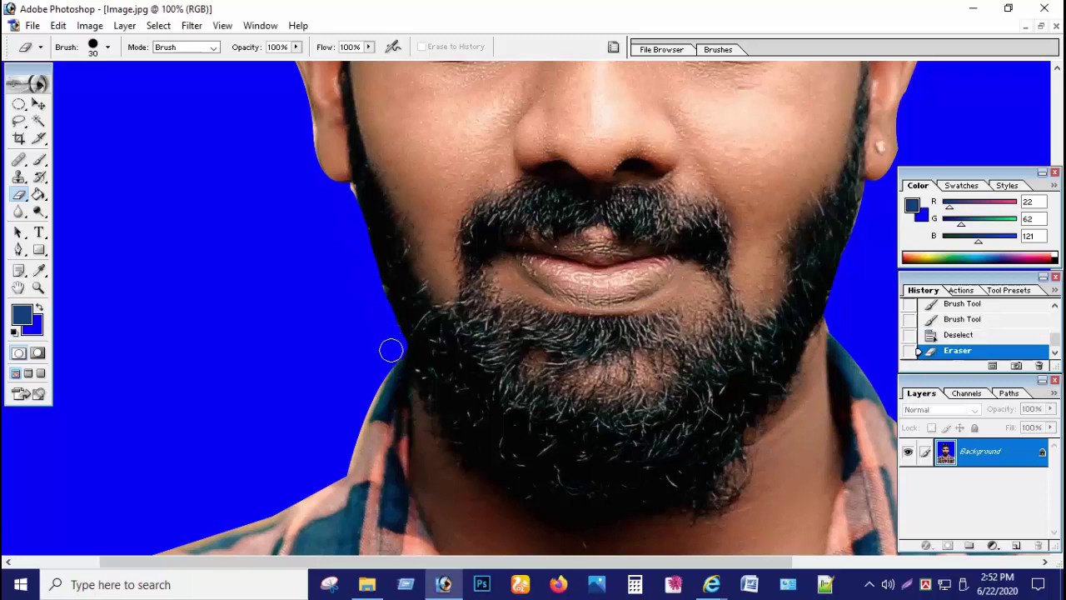
click(344, 193)
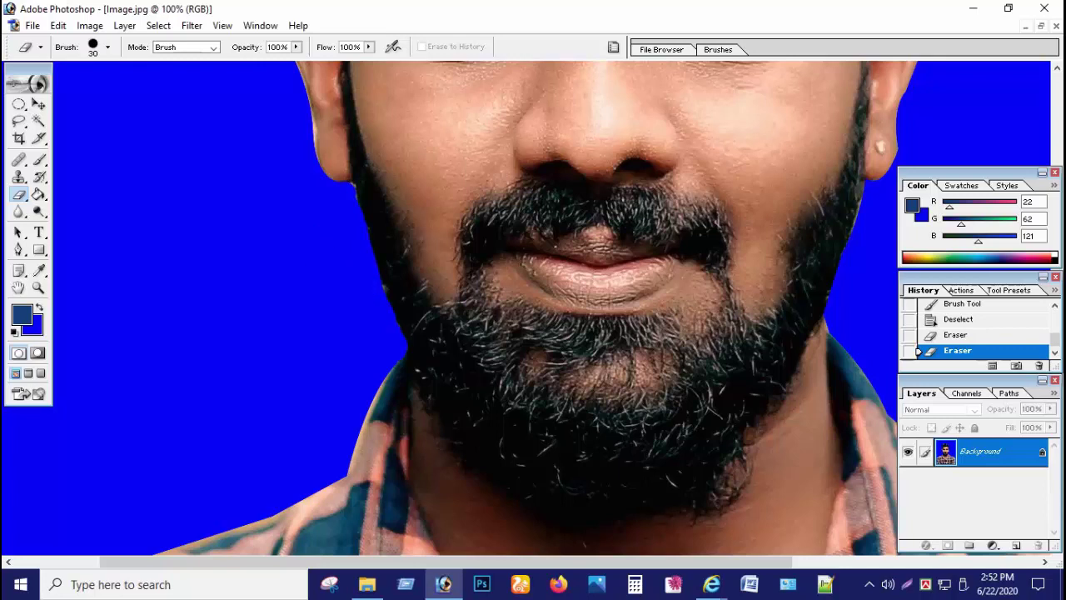
drag(344, 200, 337, 214)
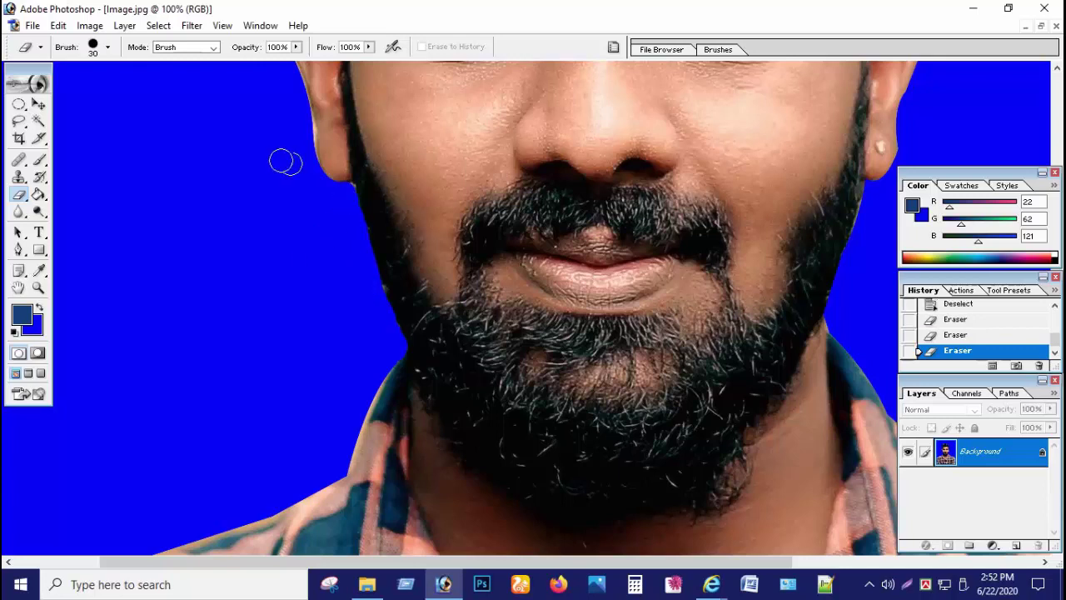
drag(295, 111, 302, 112)
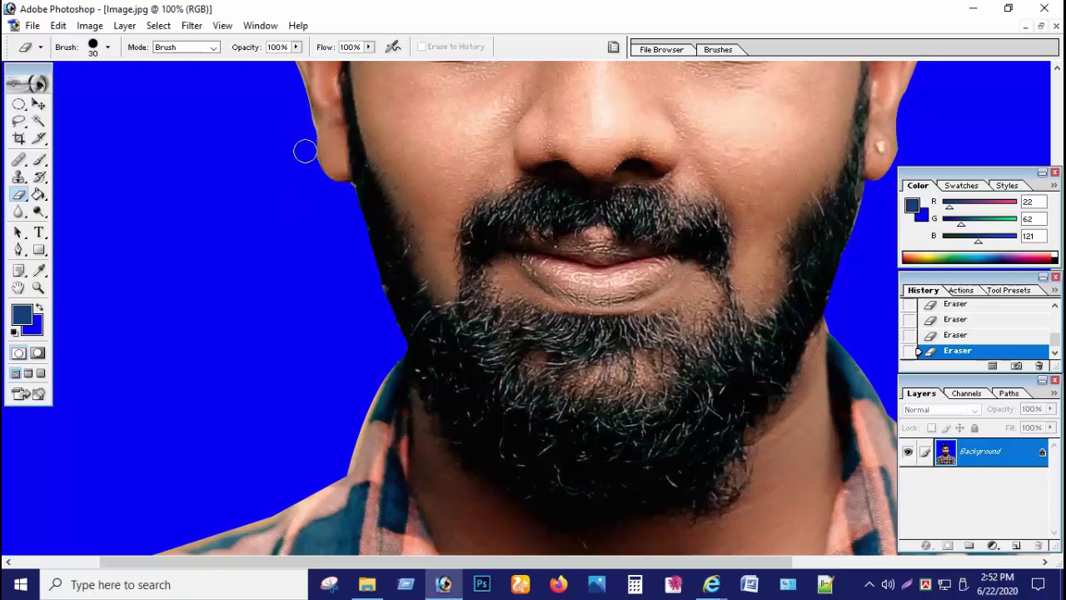
click(263, 120)
click(535, 230)
scroll(255, 221, up, 2)
scroll(255, 221, up, 3)
scroll(491, 308, up, 1)
scroll(491, 308, up, 3)
scroll(491, 308, up, 1)
scroll(492, 309, right, 3)
scroll(491, 308, down, 2)
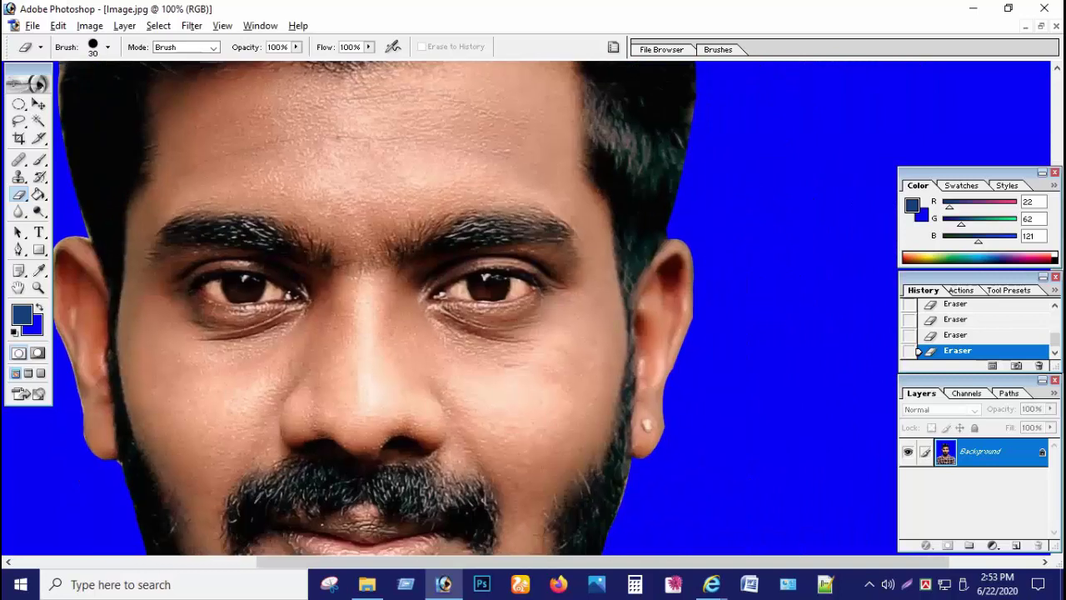
scroll(491, 308, down, 1)
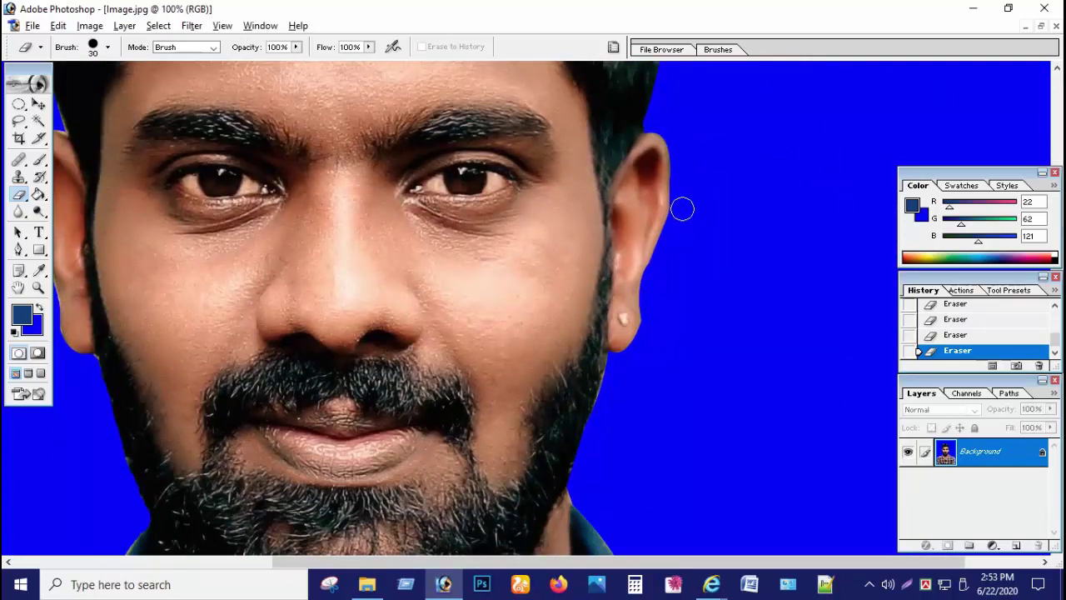
scroll(681, 209, down, 2)
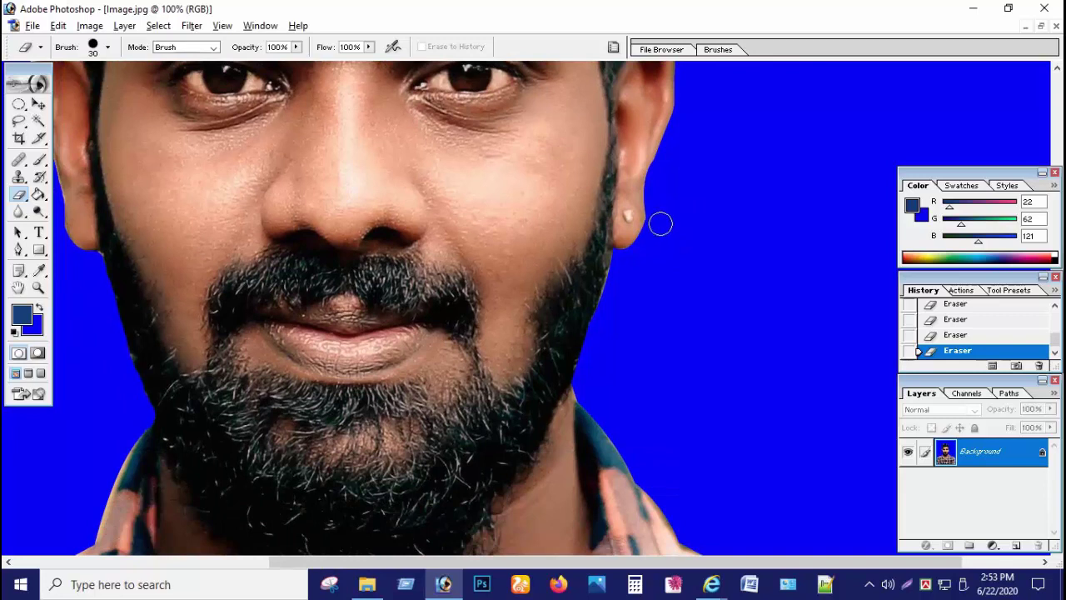
scroll(597, 239, down, 3)
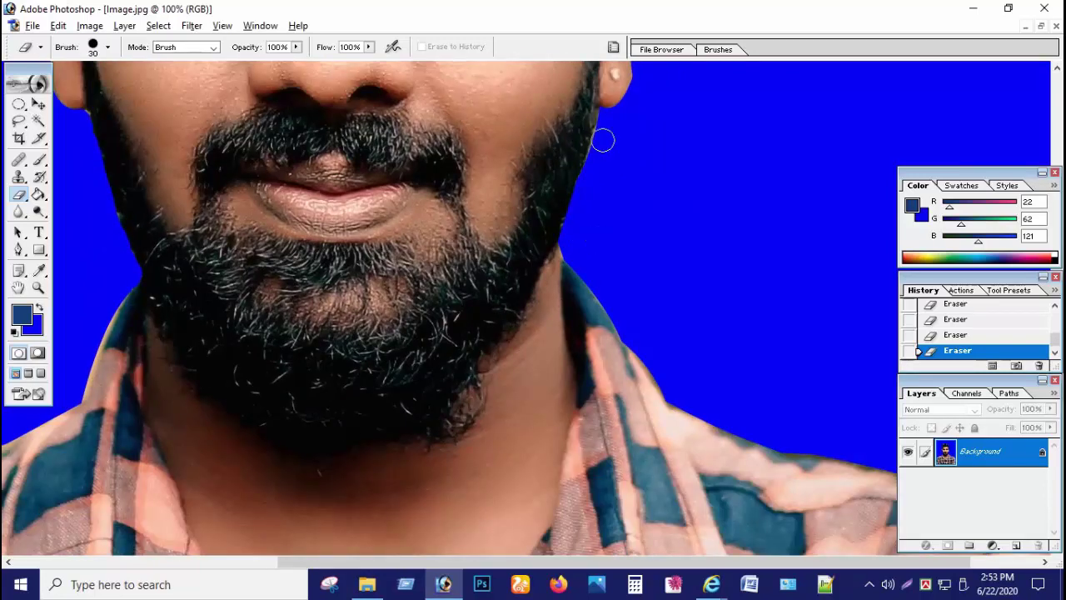
scroll(579, 234, down, 3)
scroll(600, 225, down, 4)
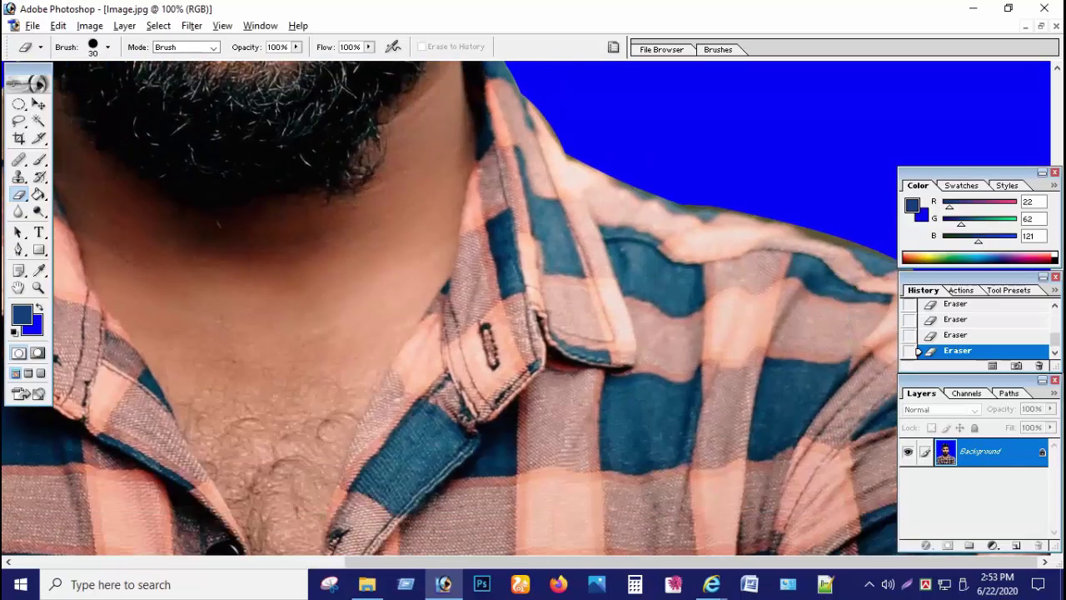
key(ctrl+minus)
key(ctrl+minus)
key(ctrl+minus)
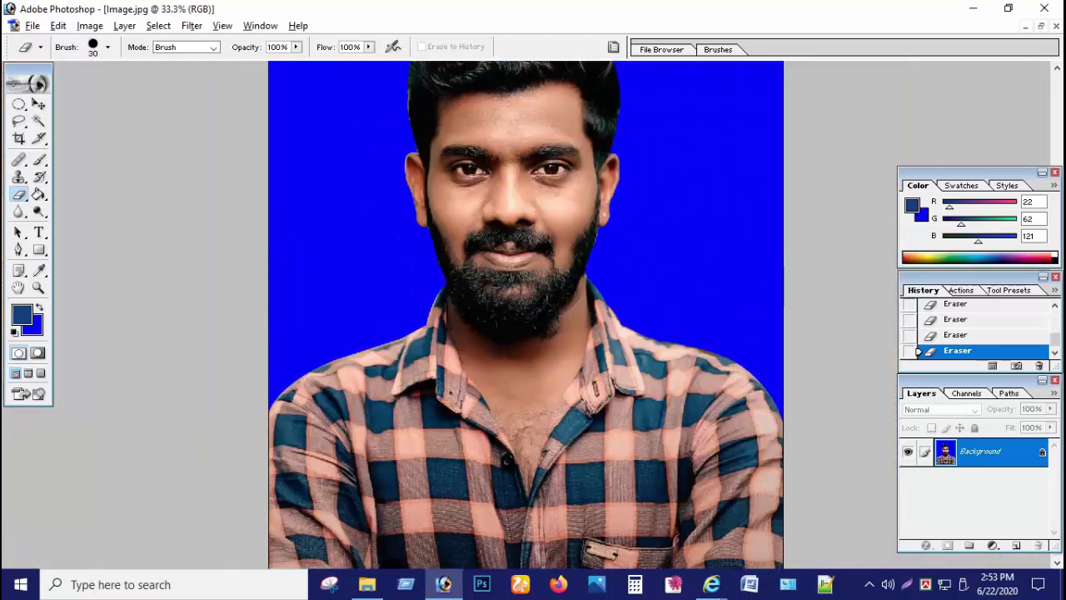
key(ctrl+minus)
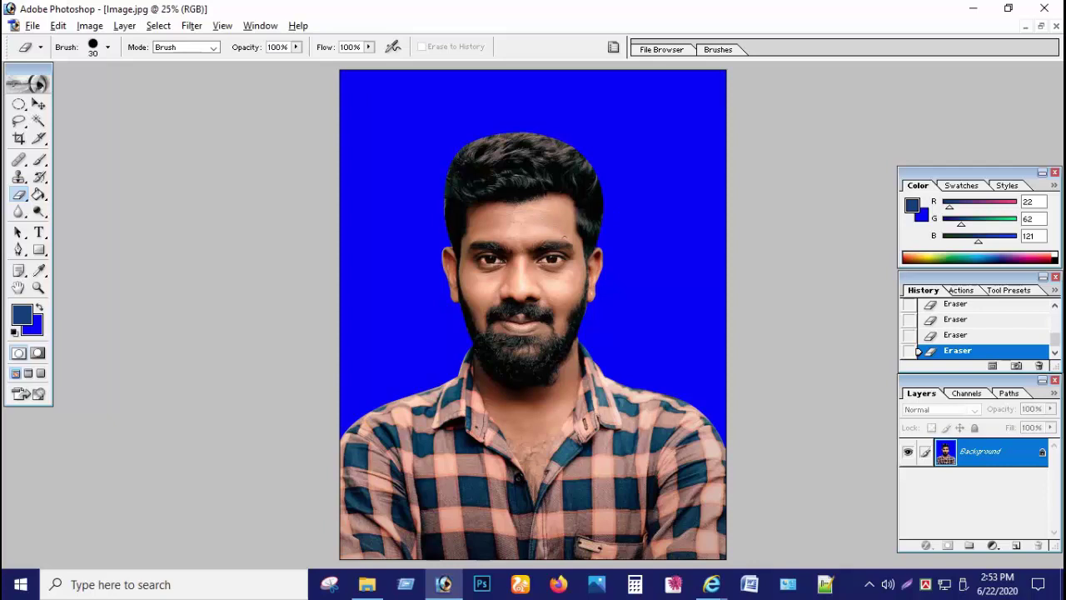
key(ctrl+minus)
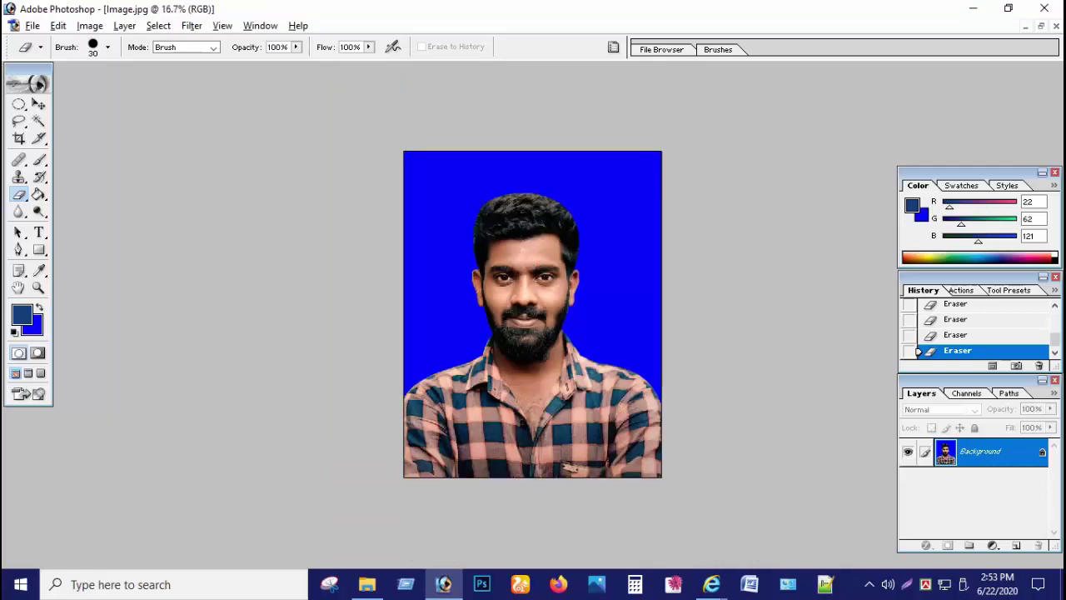
key(ctrl+alt+0)
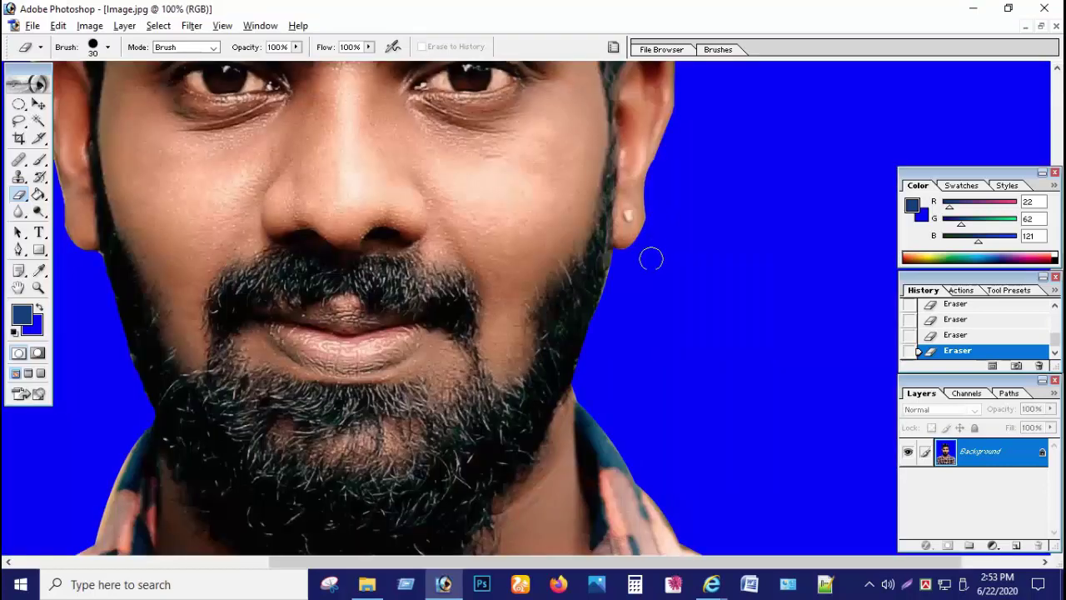
scroll(650, 245, down, 3)
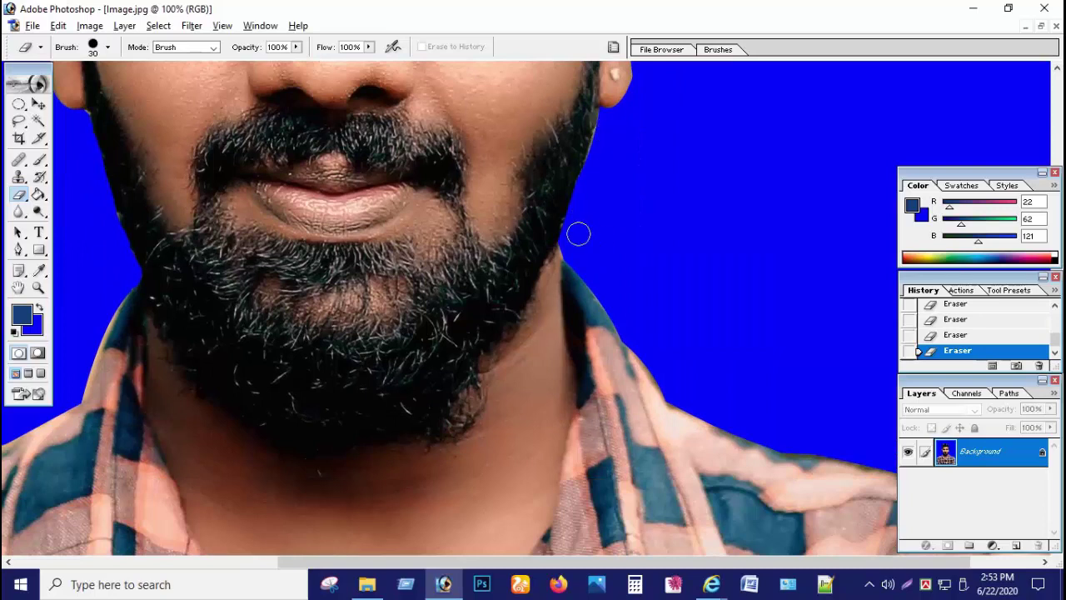
scroll(466, 308, down, 5)
scroll(467, 308, down, 5)
scroll(467, 308, down, 2)
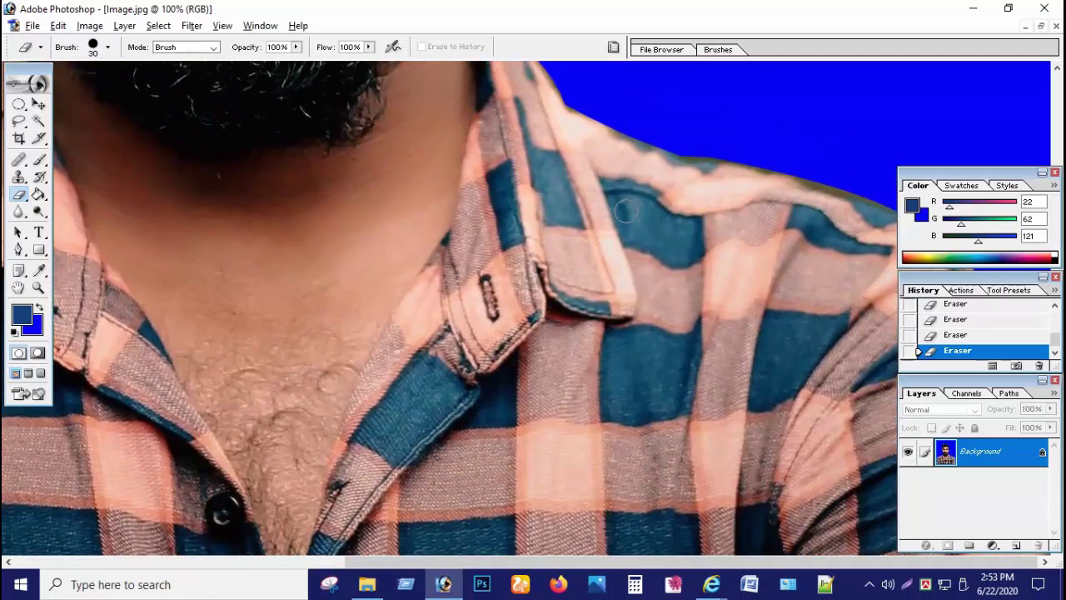
key(ctrl+minus)
key(ctrl+minus)
key(ctrl+minus)
key(ctrl+minus)
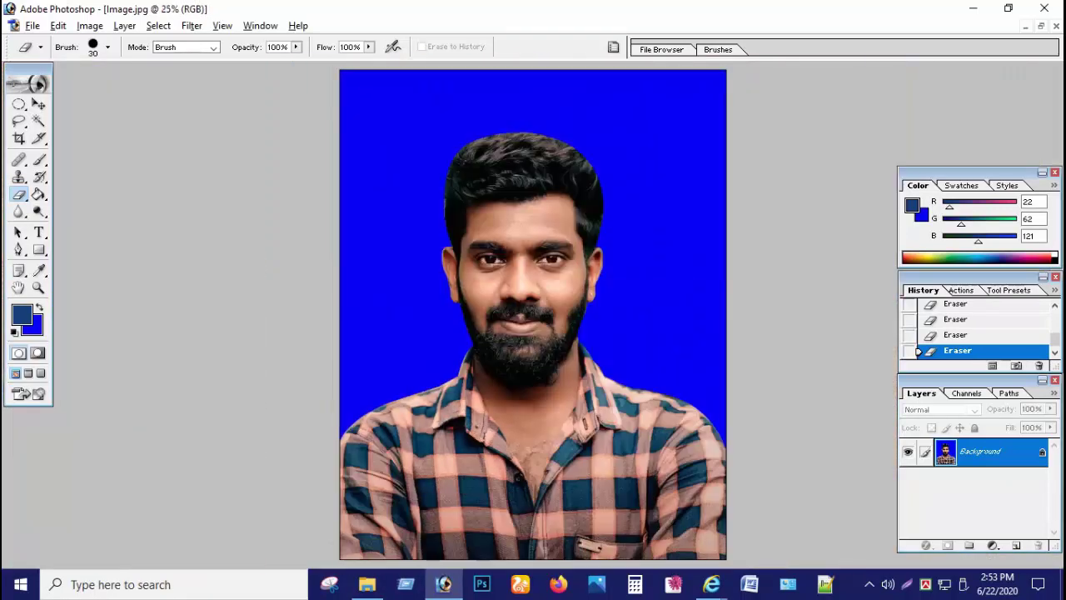